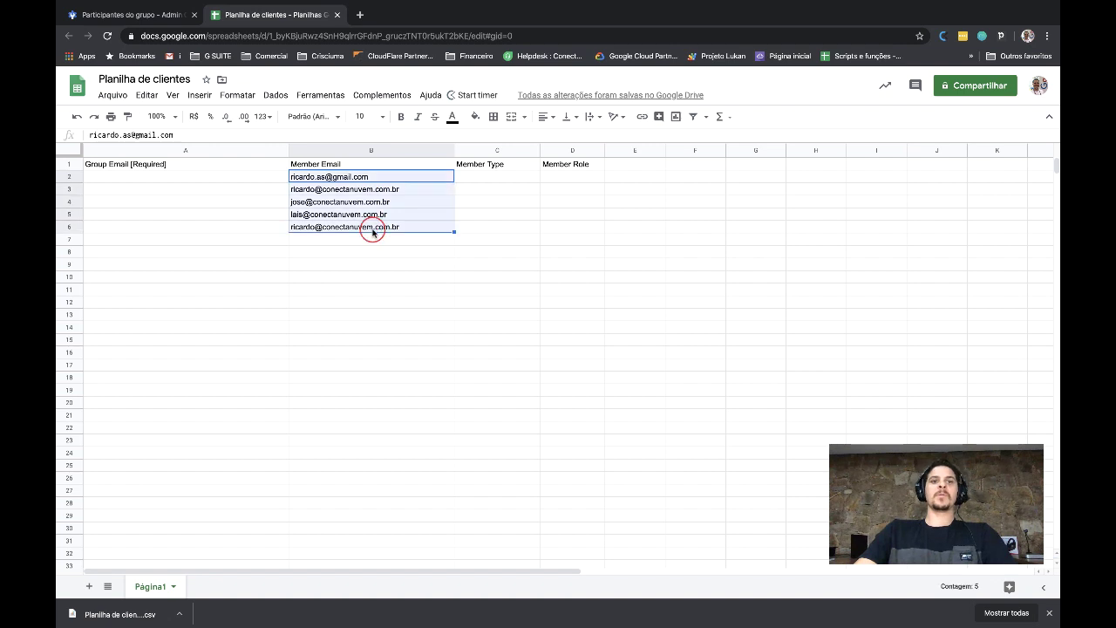
Review the five member e-mail addresses entered in the Member Email column
left_click(373, 231)
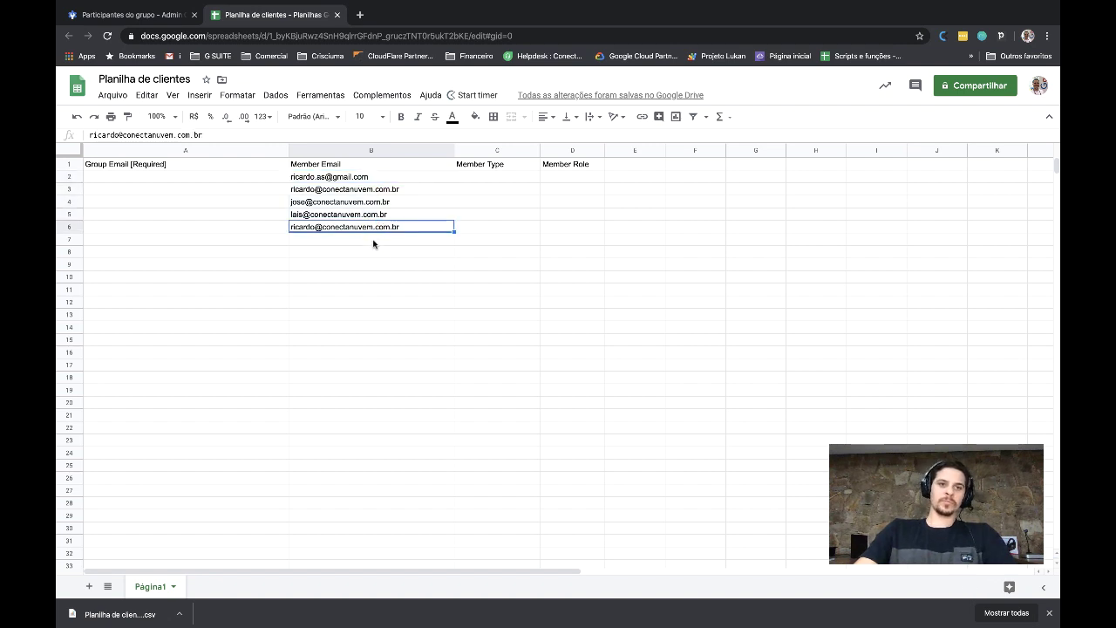
left_click_drag(373, 244, 403, 457)
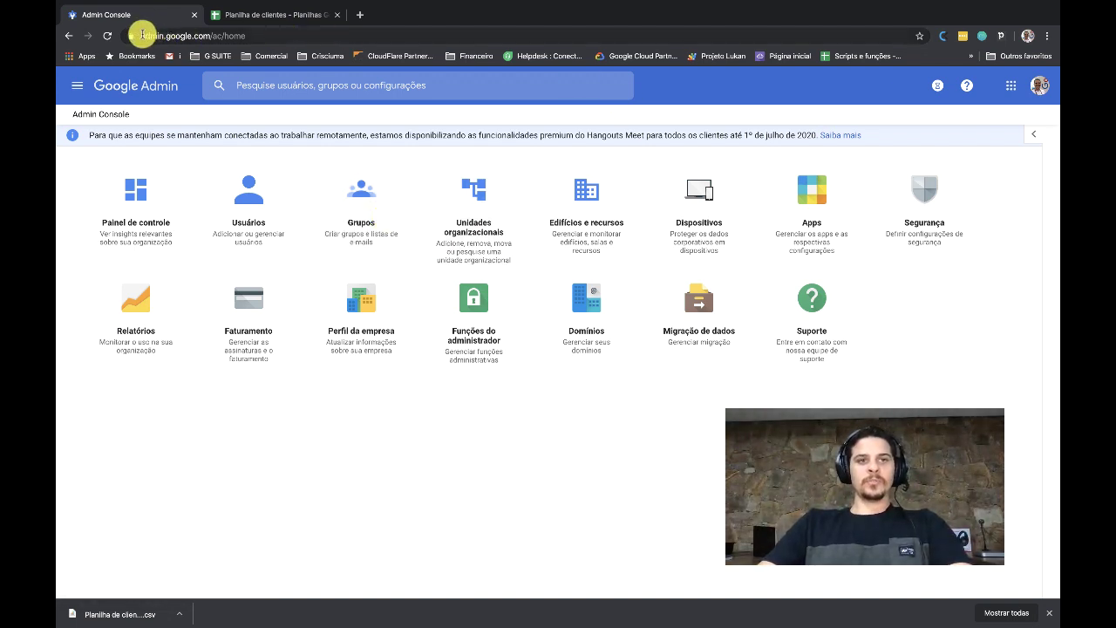
Open Grupos from the Admin home page and begin creating a new group
left_click_drag(142, 35, 208, 35)
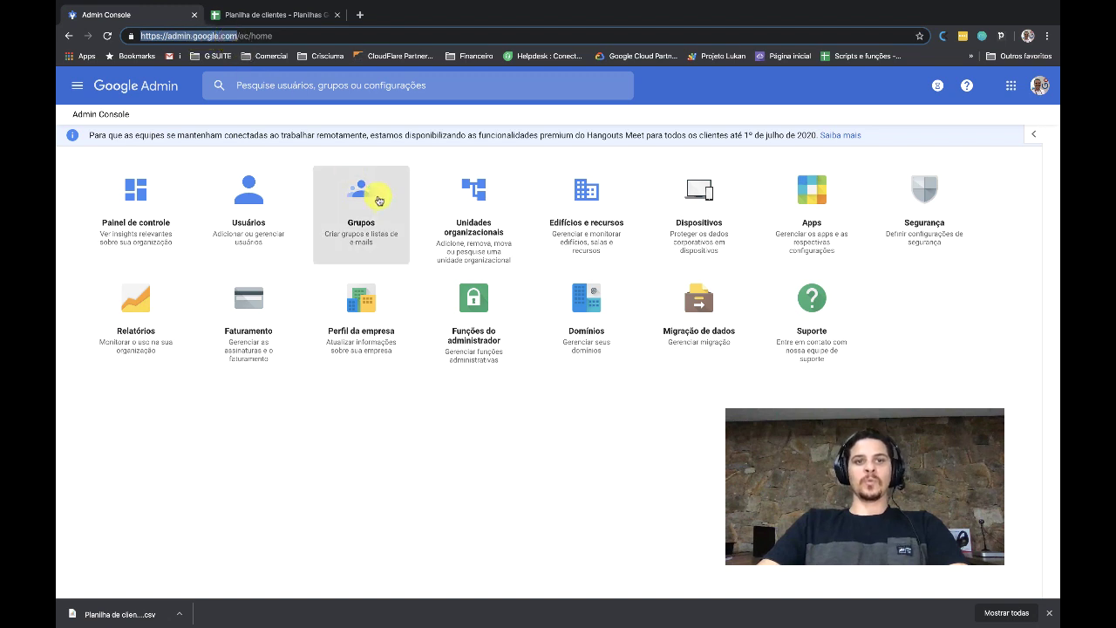
left_click(373, 202)
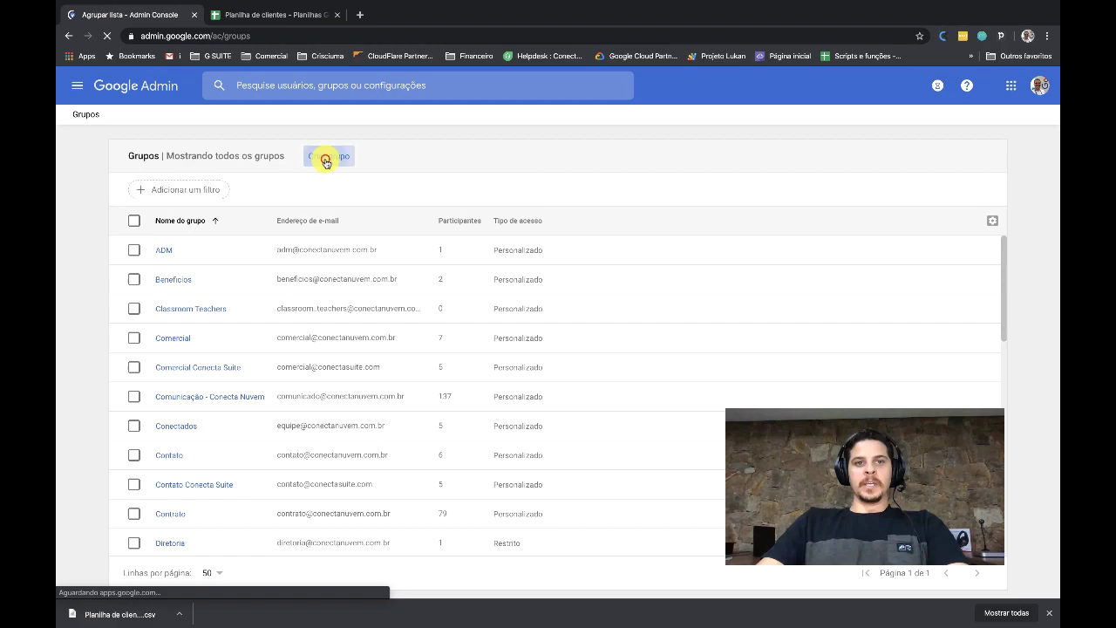
left_click(327, 159)
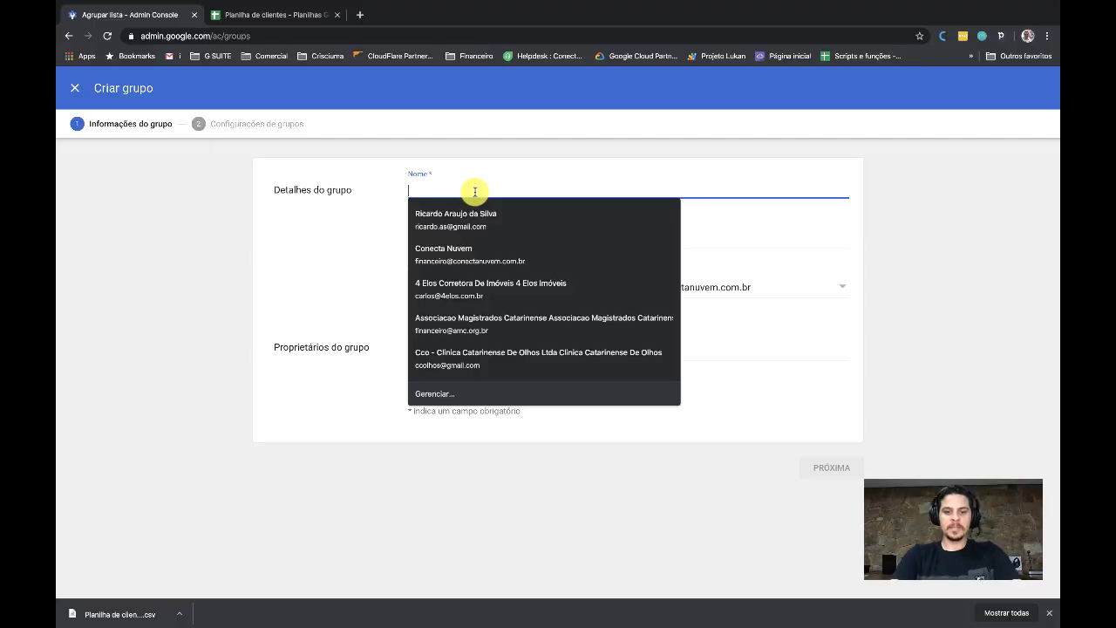
Name the group 'Tutorial Conecta' with group e-mail 'tutorialconecta' and continue to settings
type("Tutorial")
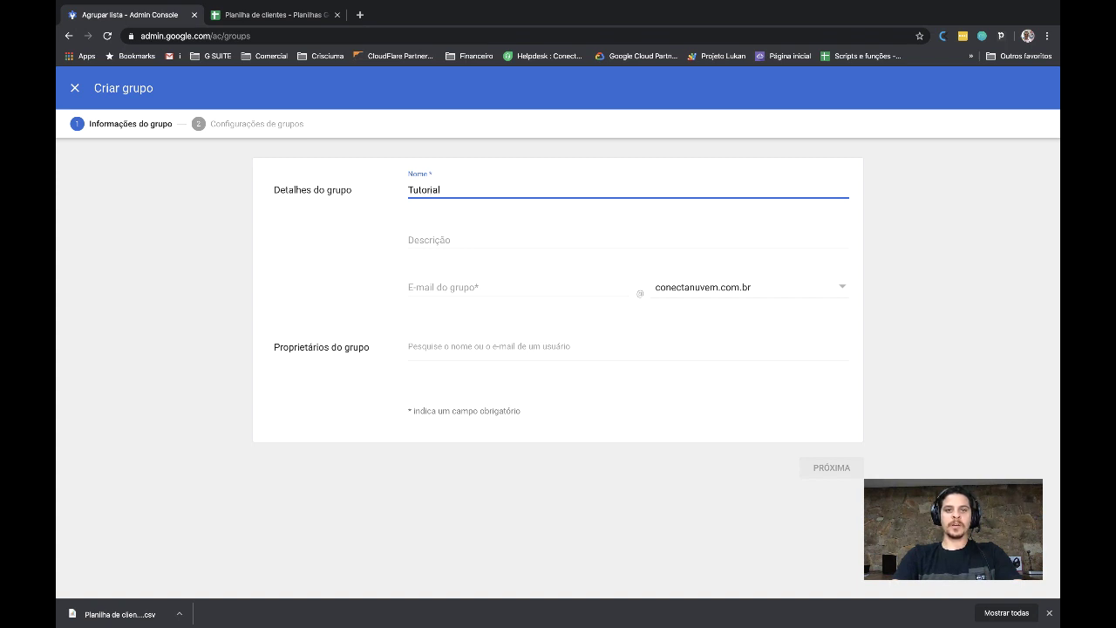
type(" Conecta")
key("Tab")
key("Tab")
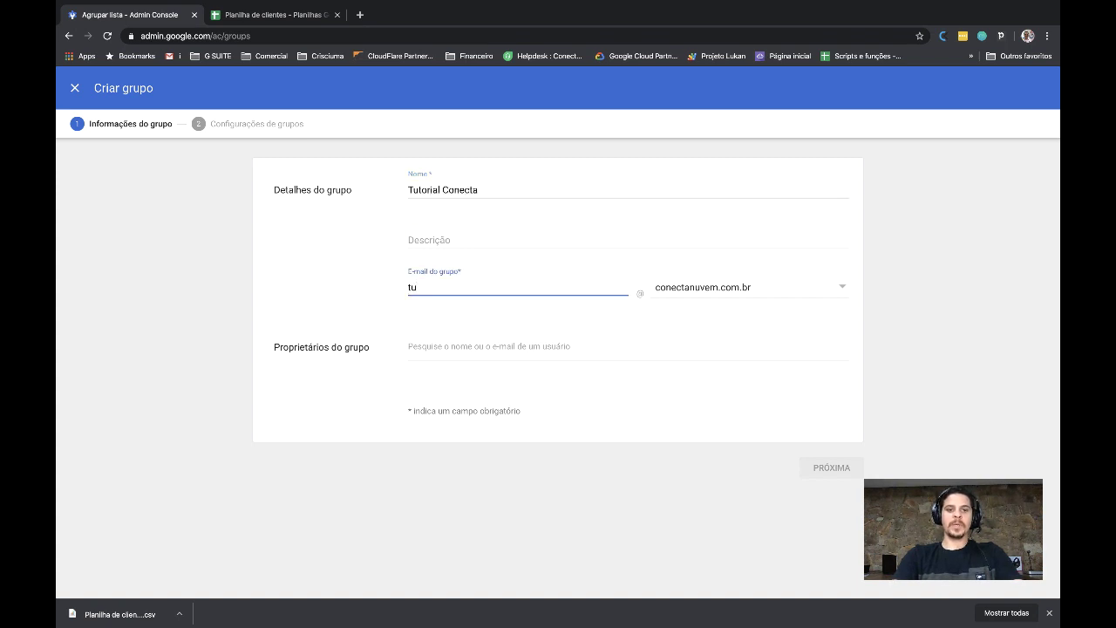
type("tutorialconec")
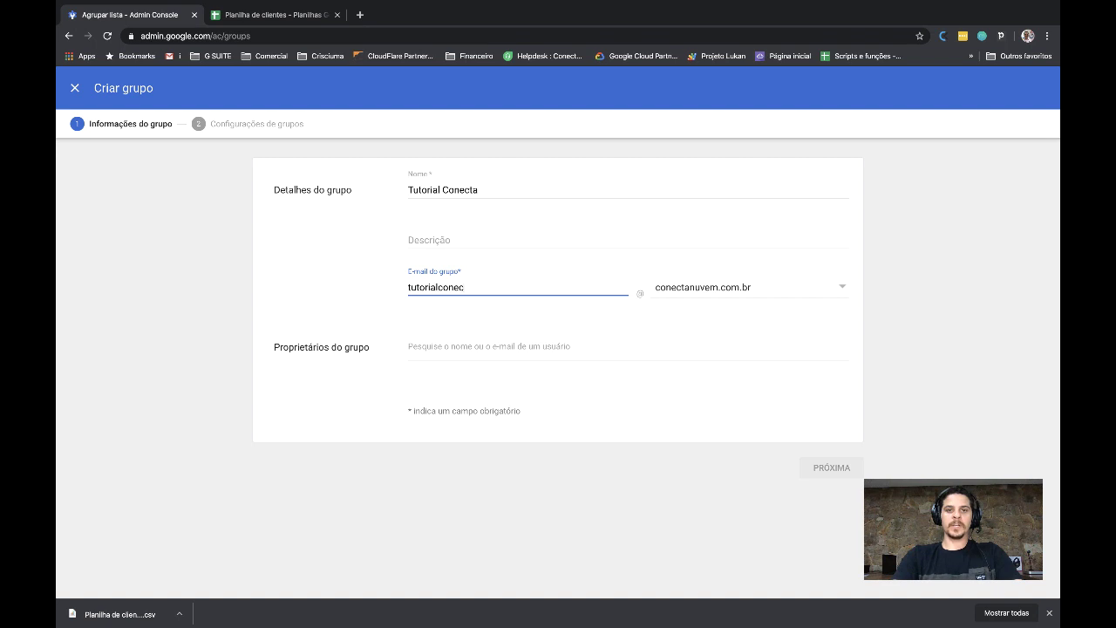
type("ta")
left_click(832, 467)
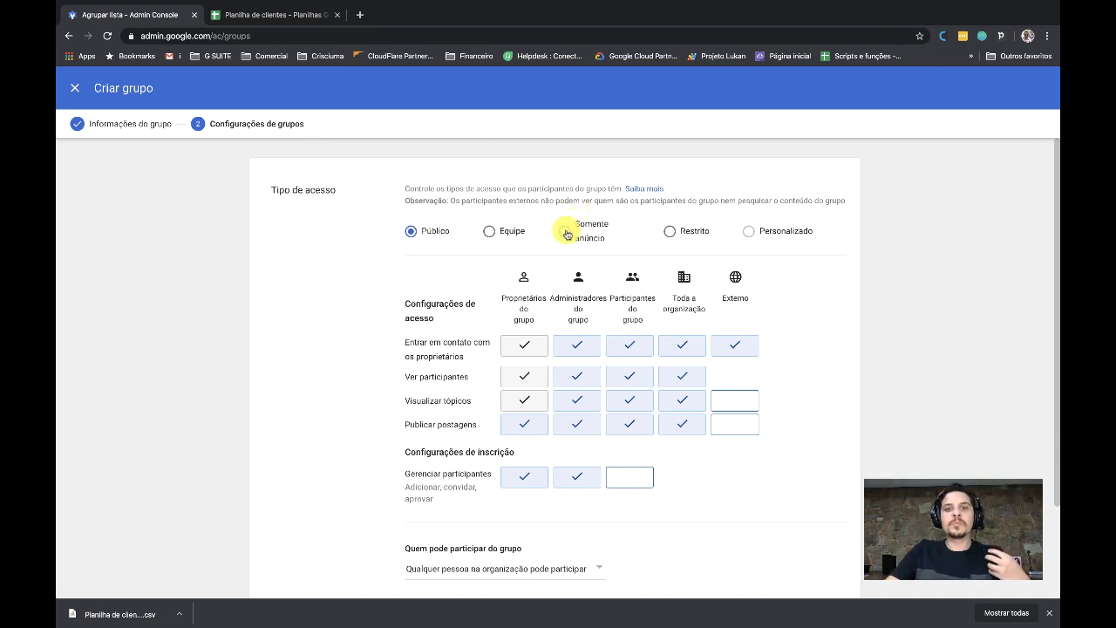
Set Somente anúncio access, allow participants outside the organization, and create the group
left_click(566, 232)
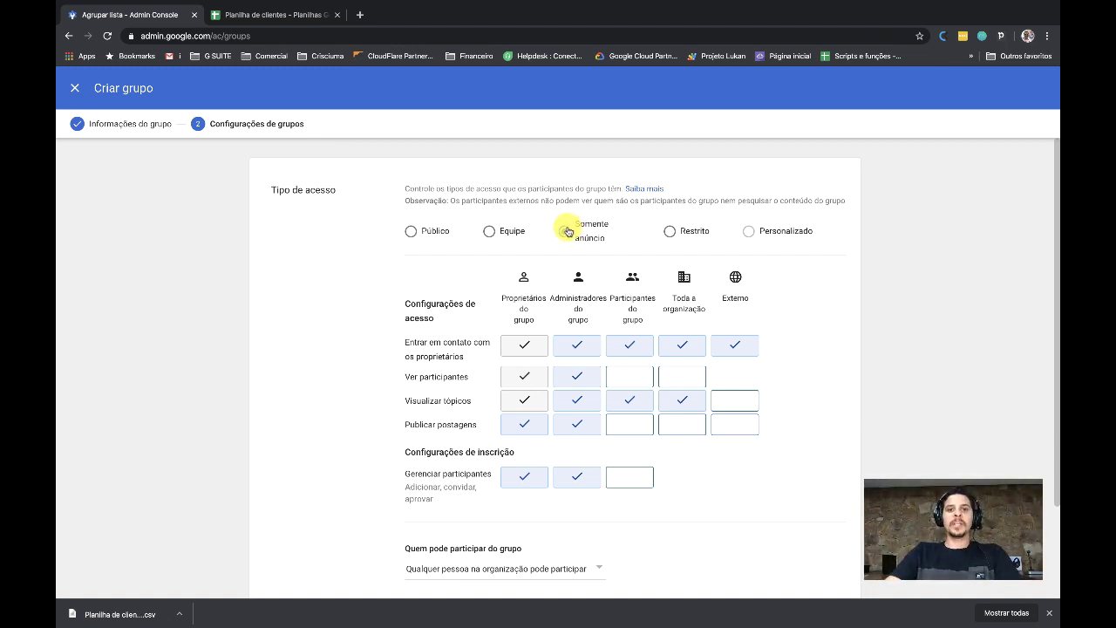
scroll(566, 234, "down", 2)
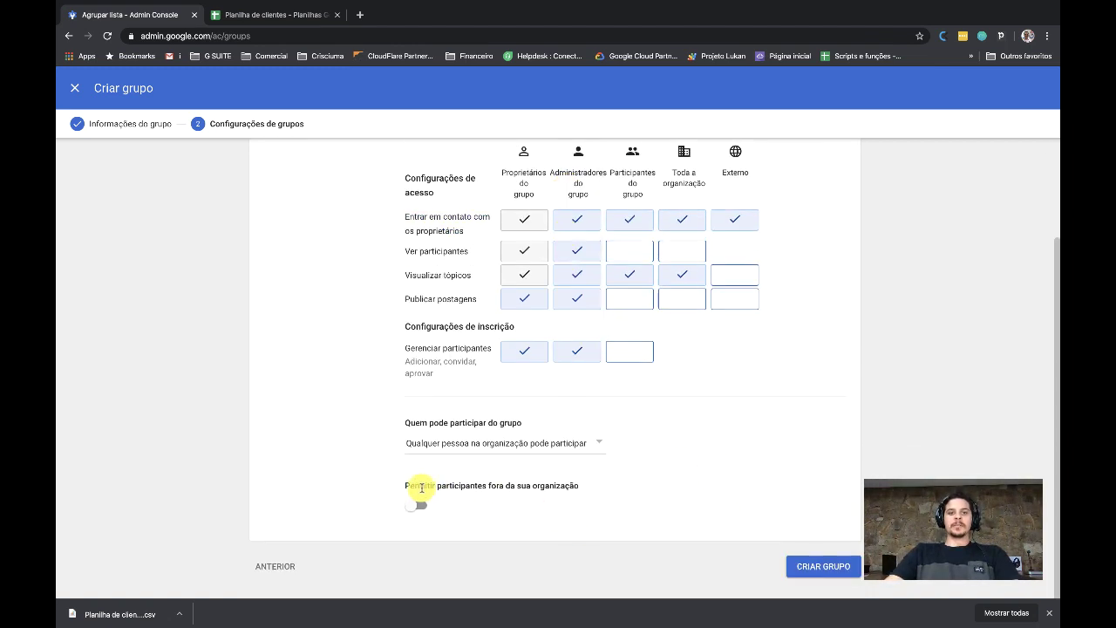
left_click_drag(403, 486, 583, 488)
left_click(413, 506)
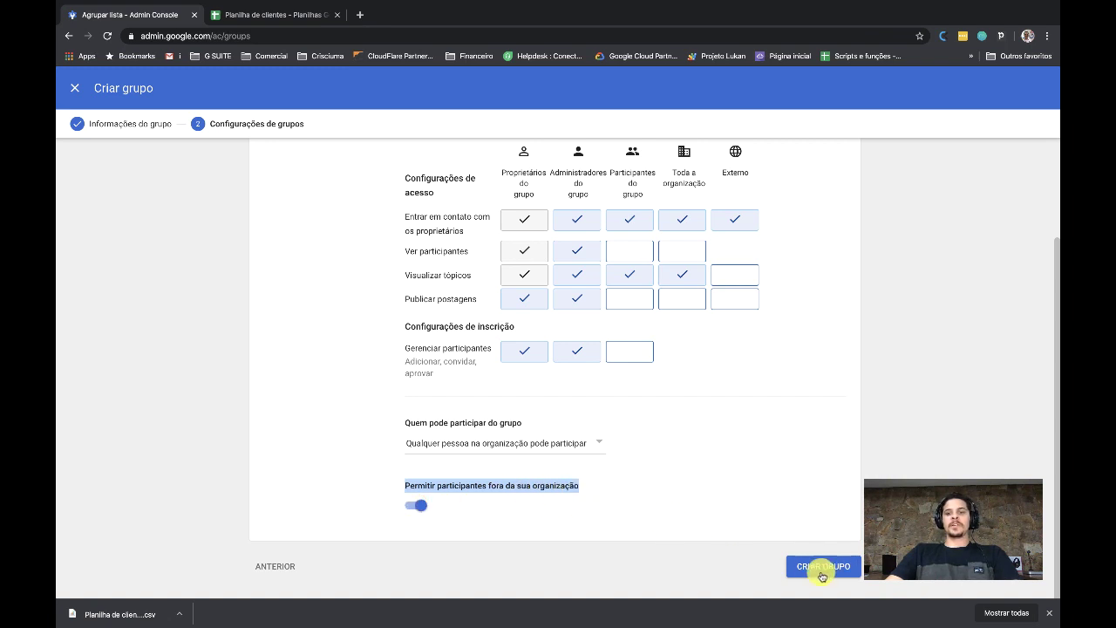
left_click(823, 567)
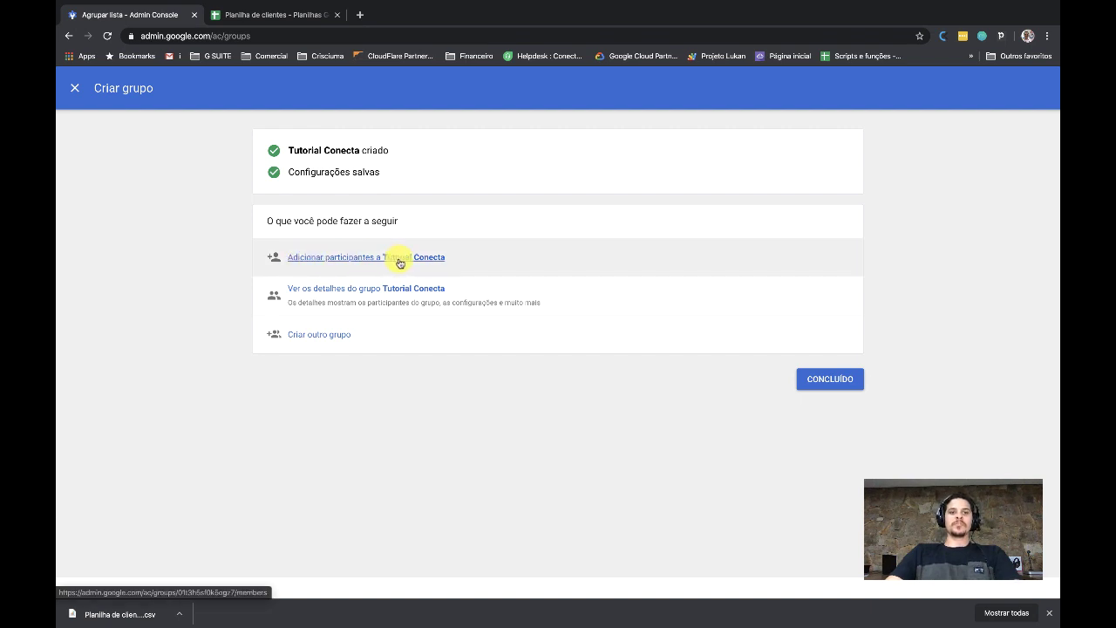
Open the group's member list and launch 'Fazer upload em massa dos participantes'
left_click(406, 259)
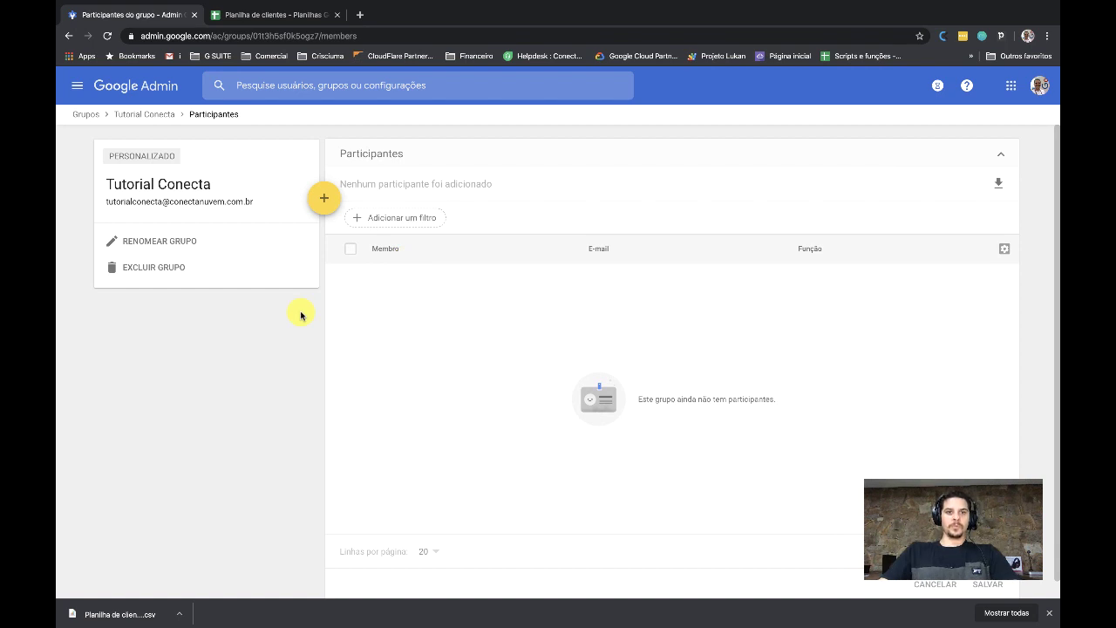
mouse_move(322, 199)
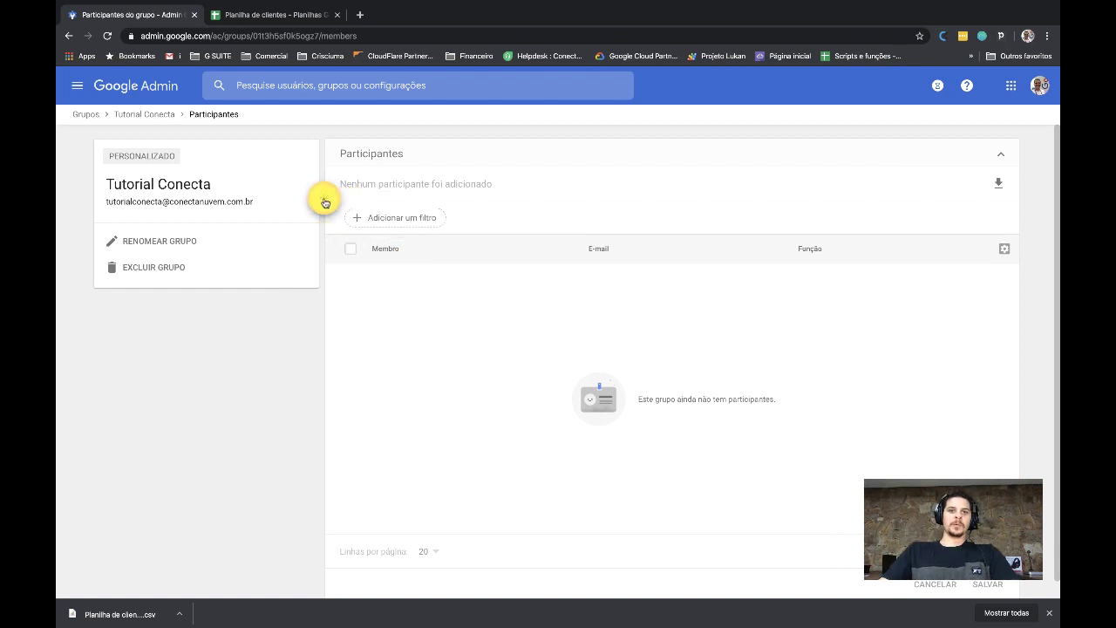
left_click(322, 200)
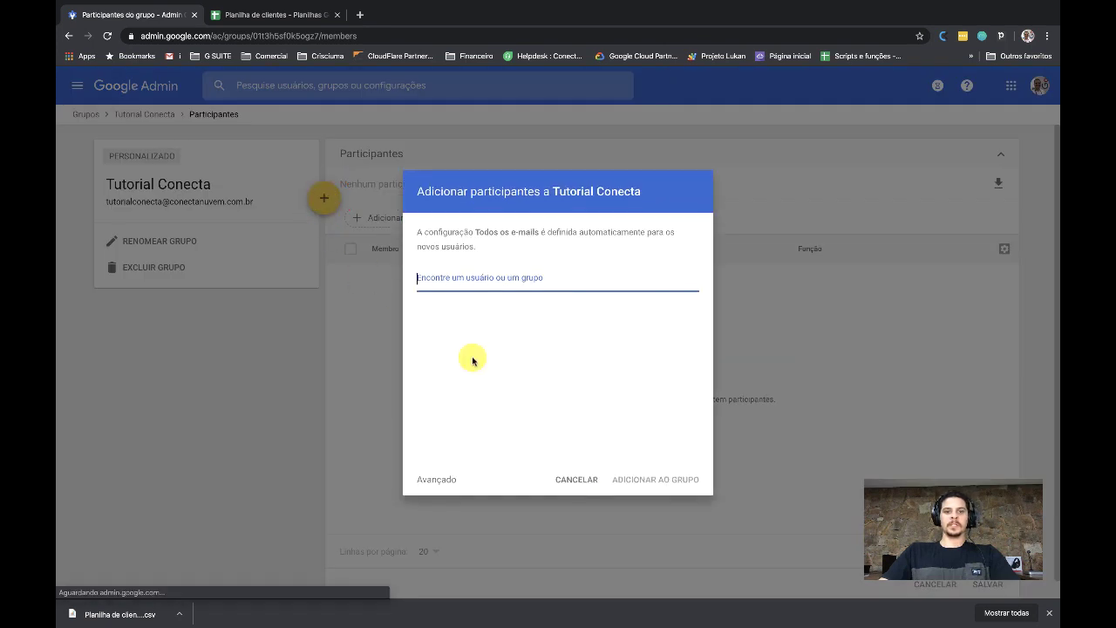
left_click(578, 470)
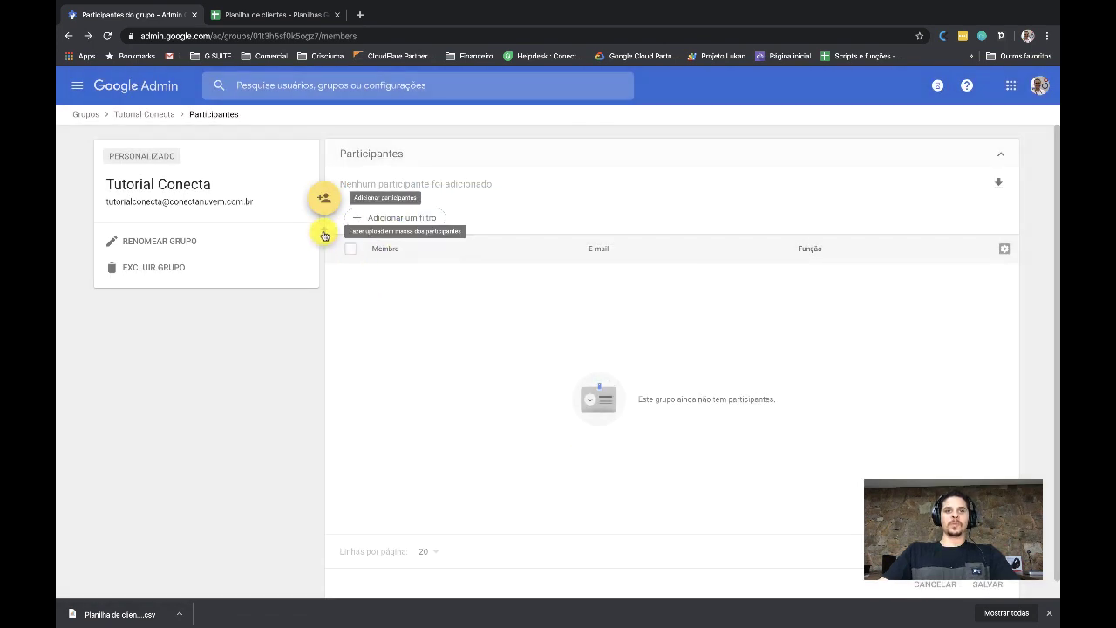
left_click(323, 232)
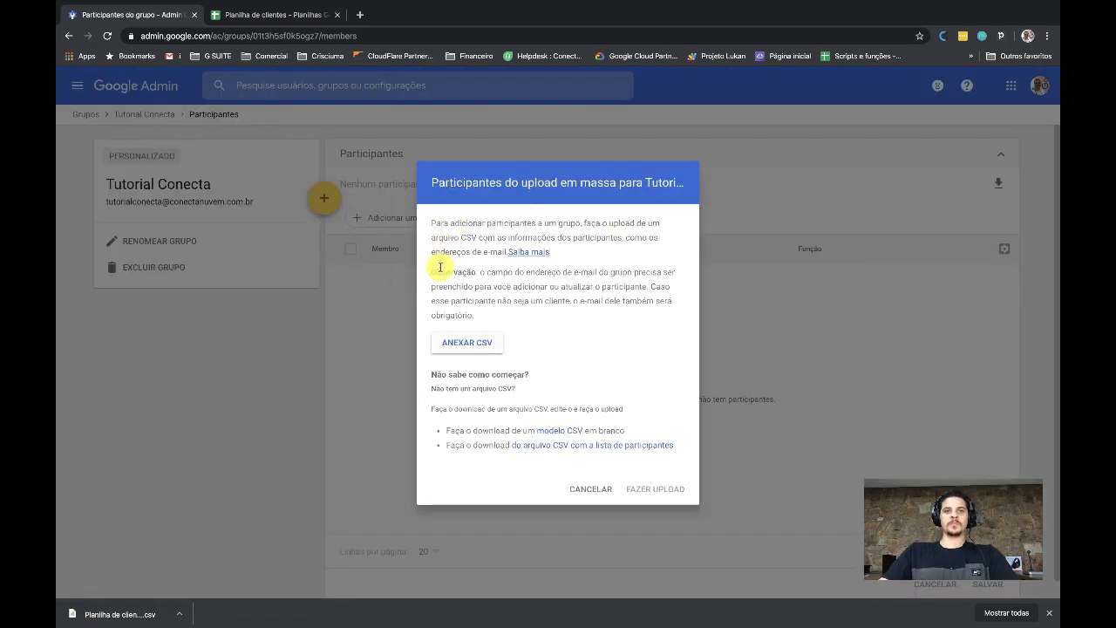
left_click(253, 15)
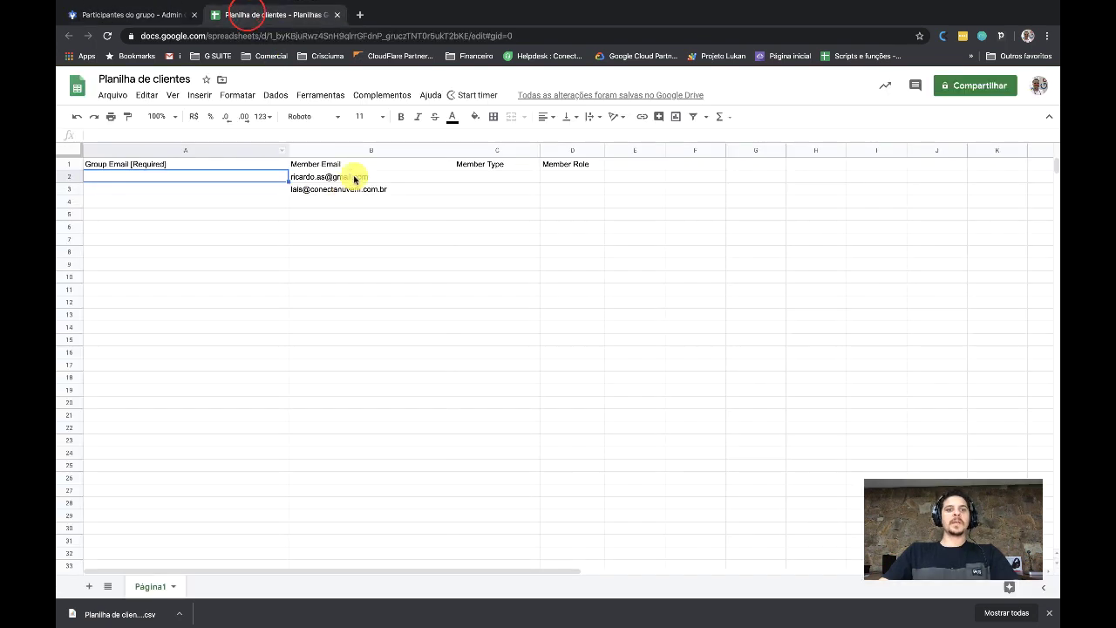
Paste the group e-mail into A2 and fill it down to A3 beside the member addresses
left_click_drag(331, 177, 341, 201)
left_click(187, 178)
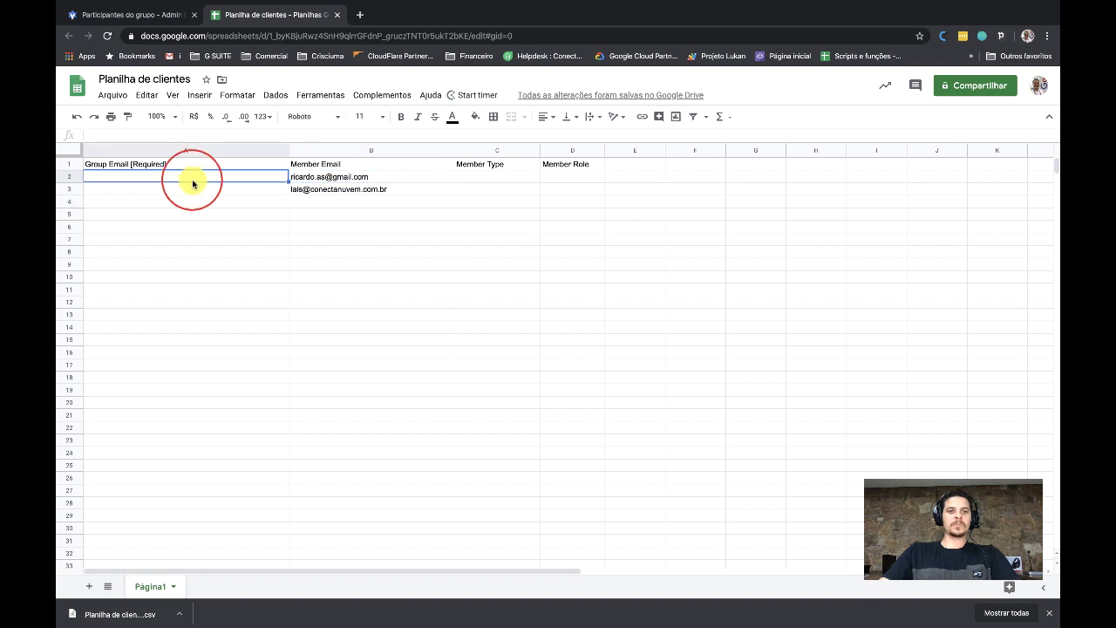
key("ctrl+v")
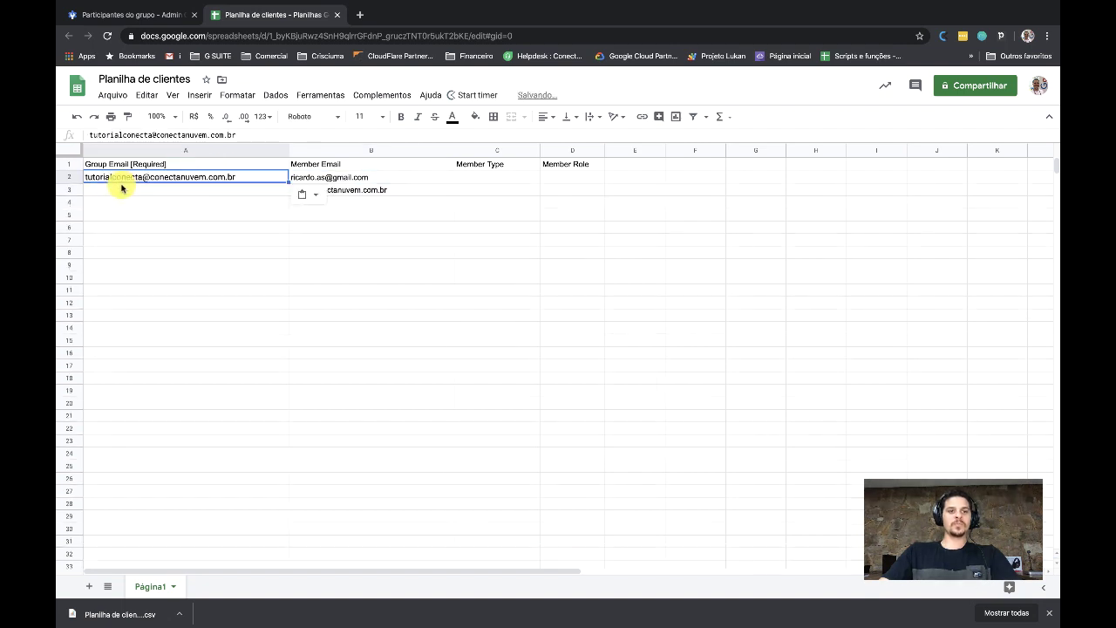
left_click(197, 178)
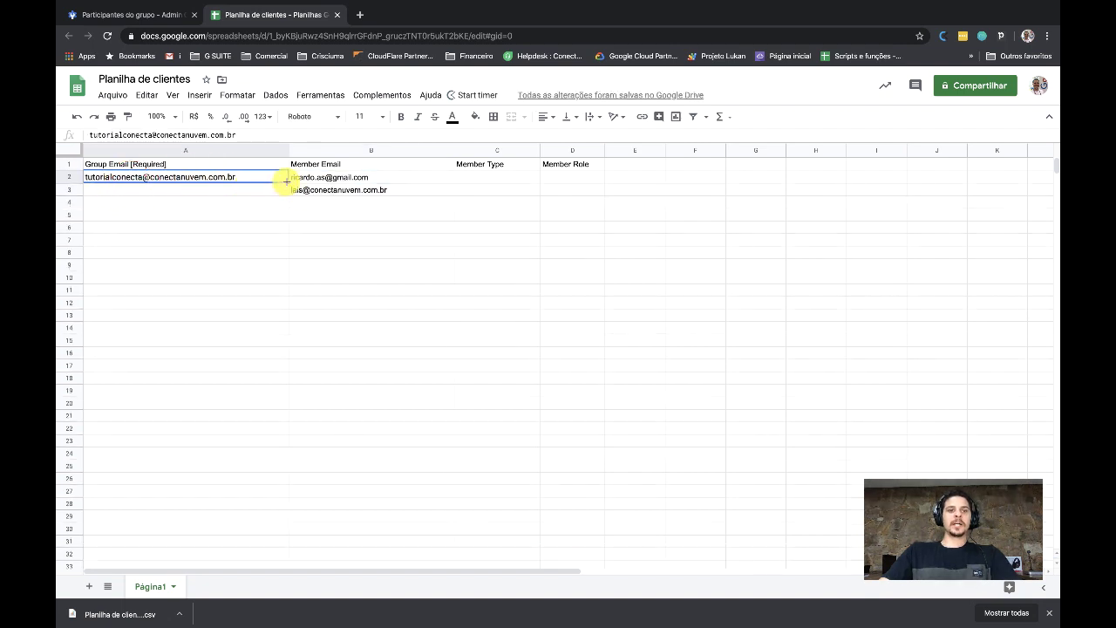
left_click_drag(286, 180, 281, 195)
key("Right")
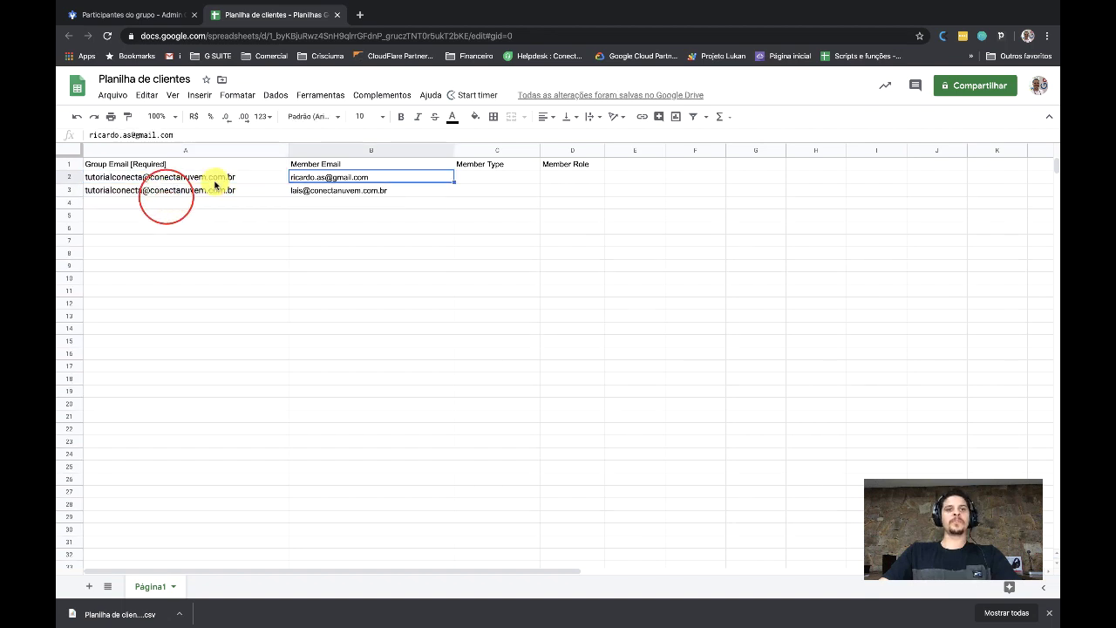
left_click(193, 180)
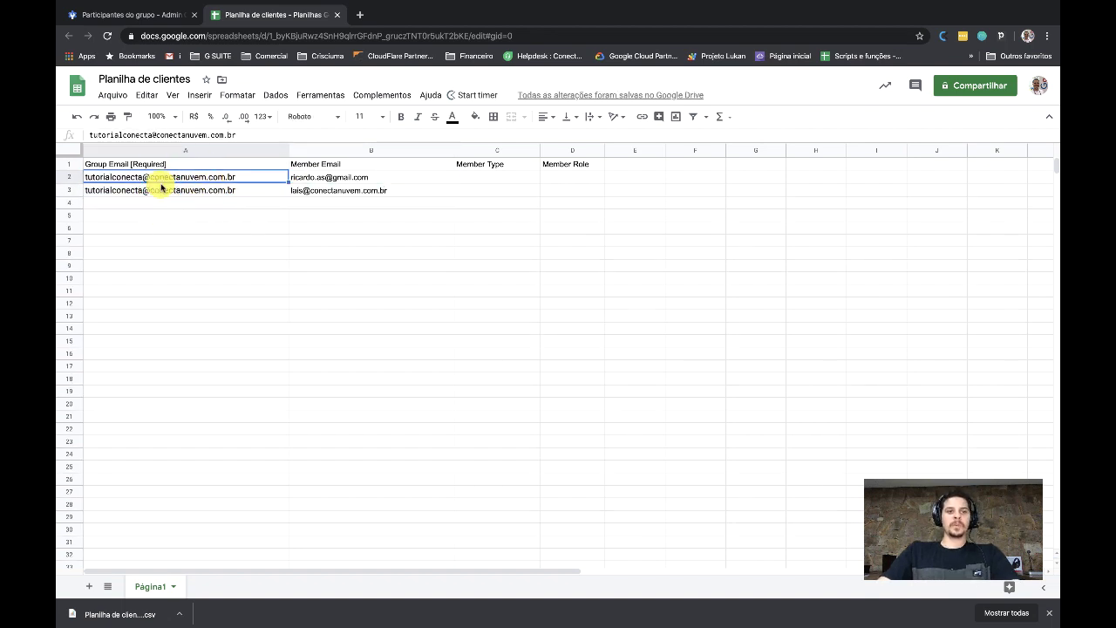
left_click(349, 179)
left_click(502, 178)
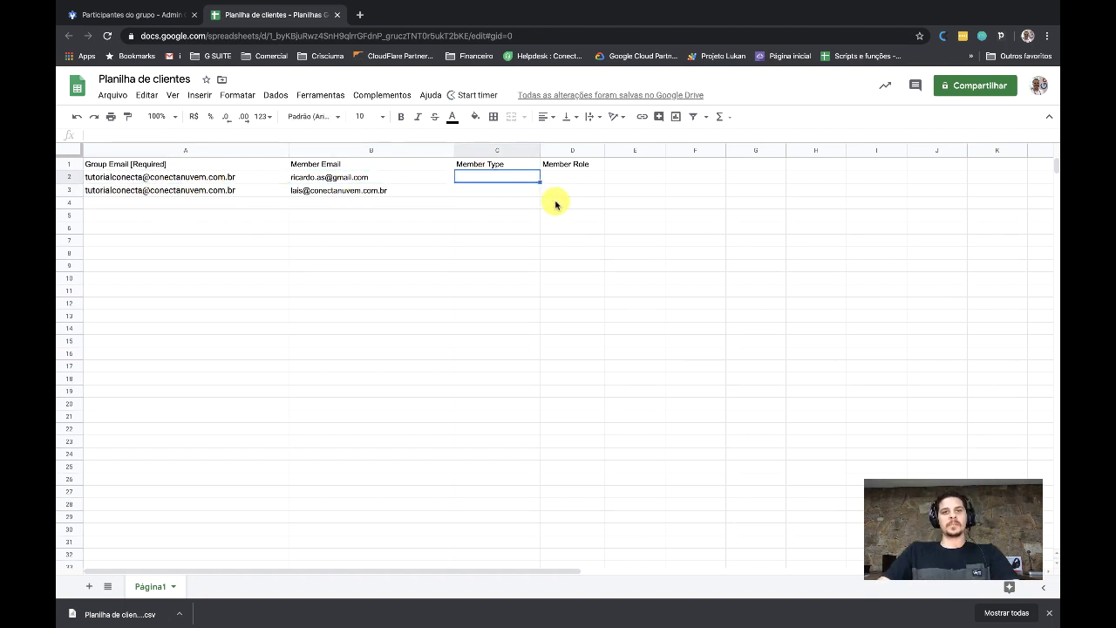
left_click(553, 201, "shift")
left_click(529, 270)
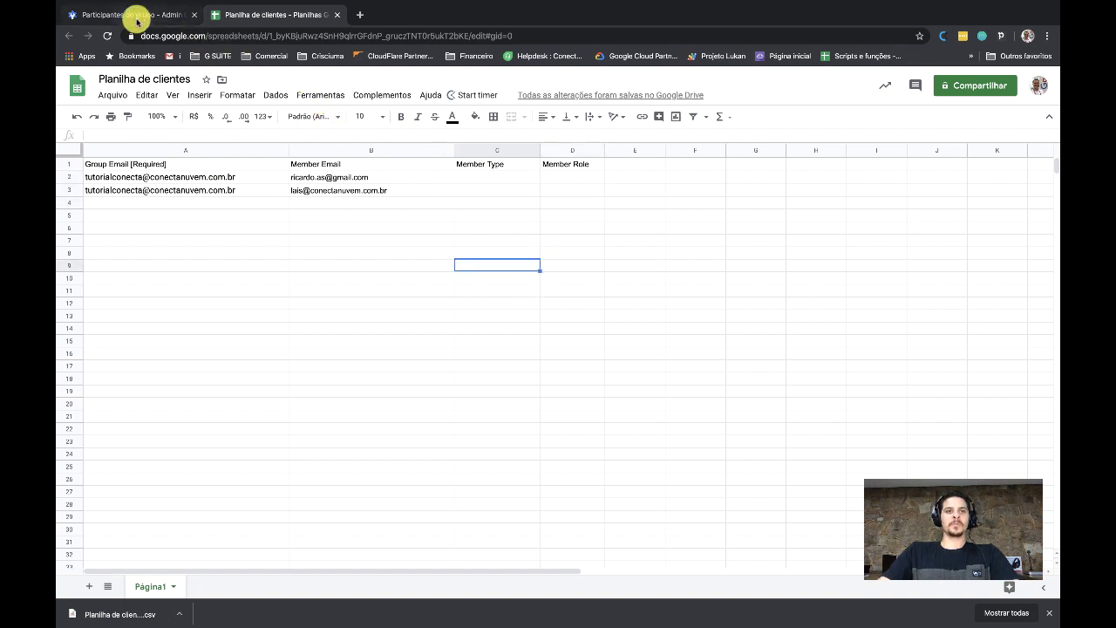
Download the sheet as Valores separados por vírgula (.csv)
left_click(112, 94)
mouse_move(237, 251)
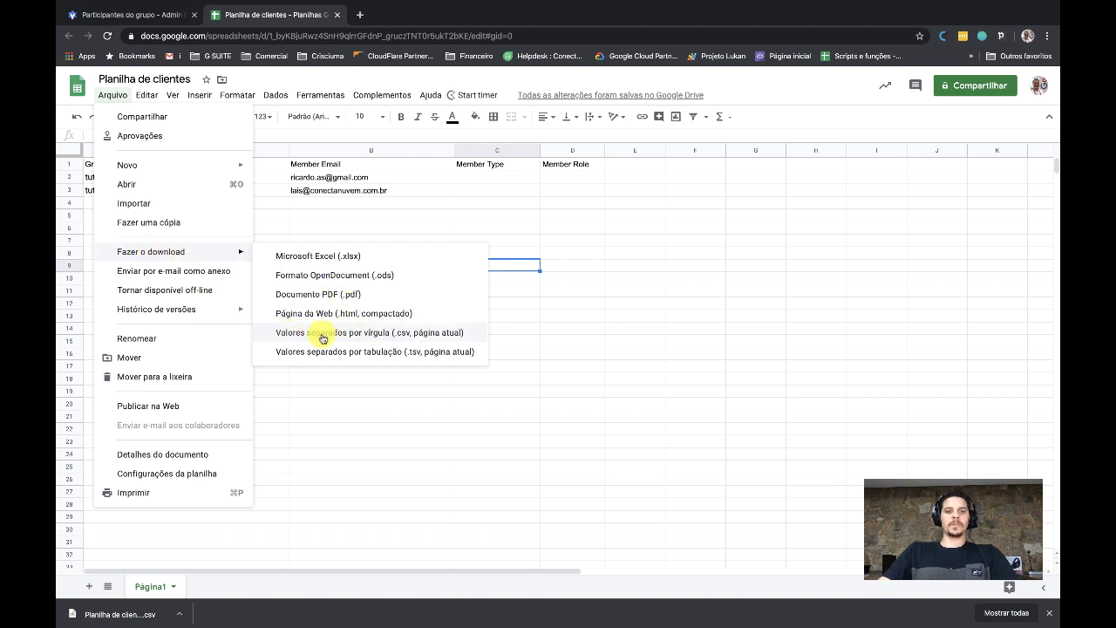
left_click(287, 336)
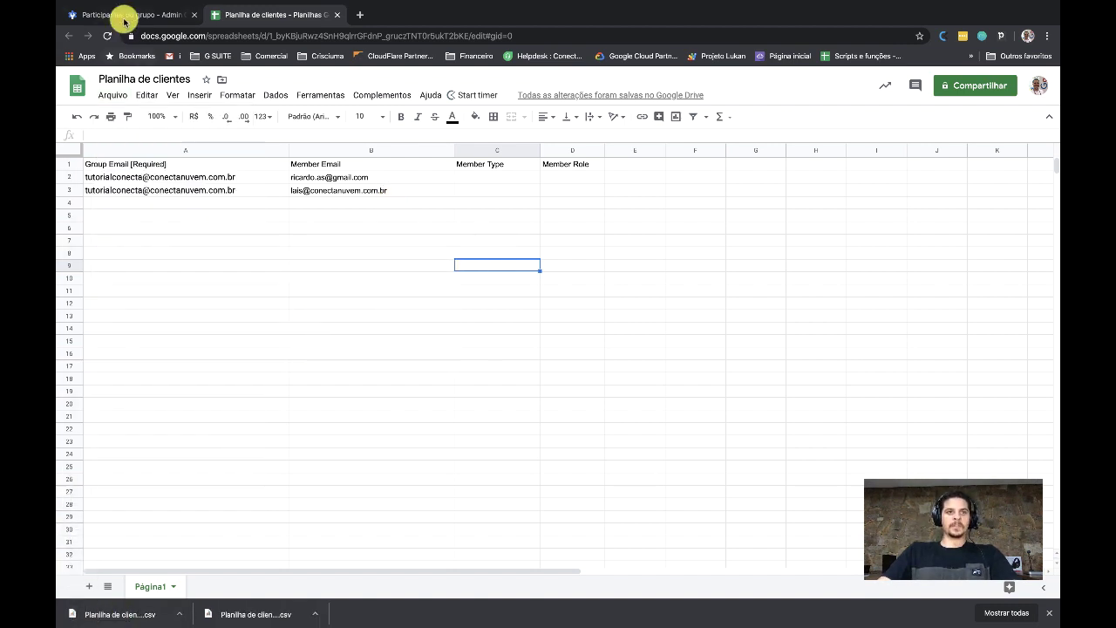
left_click(122, 15)
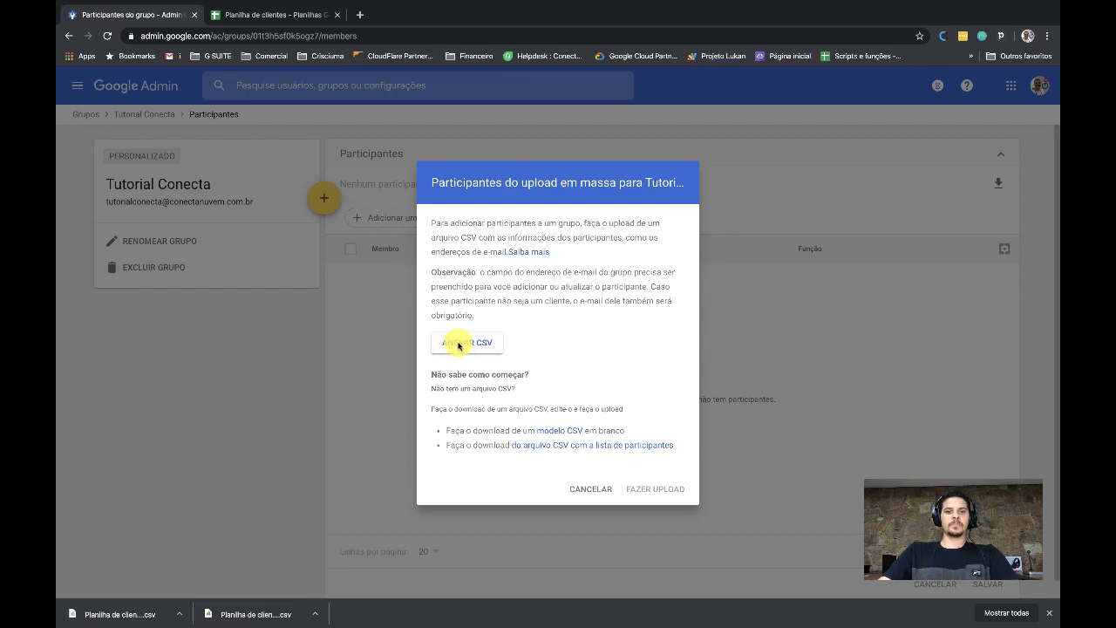
Upload 'Planilha de clientes - Página1 (1).csv' and reload to list the two imported members
left_click(459, 346)
left_click(474, 45)
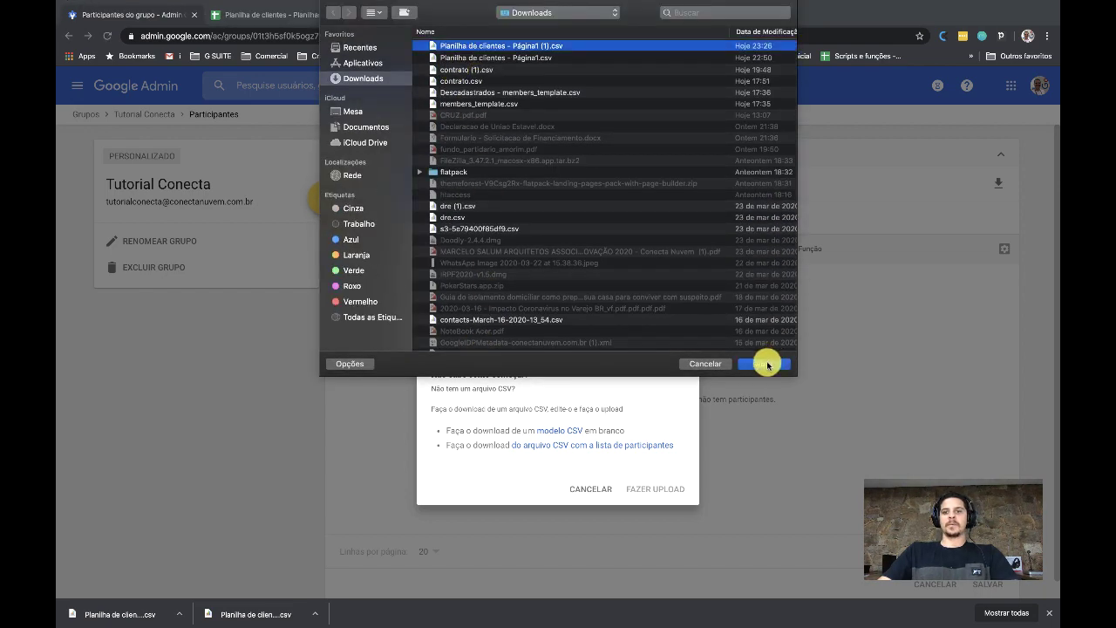
left_click(766, 363)
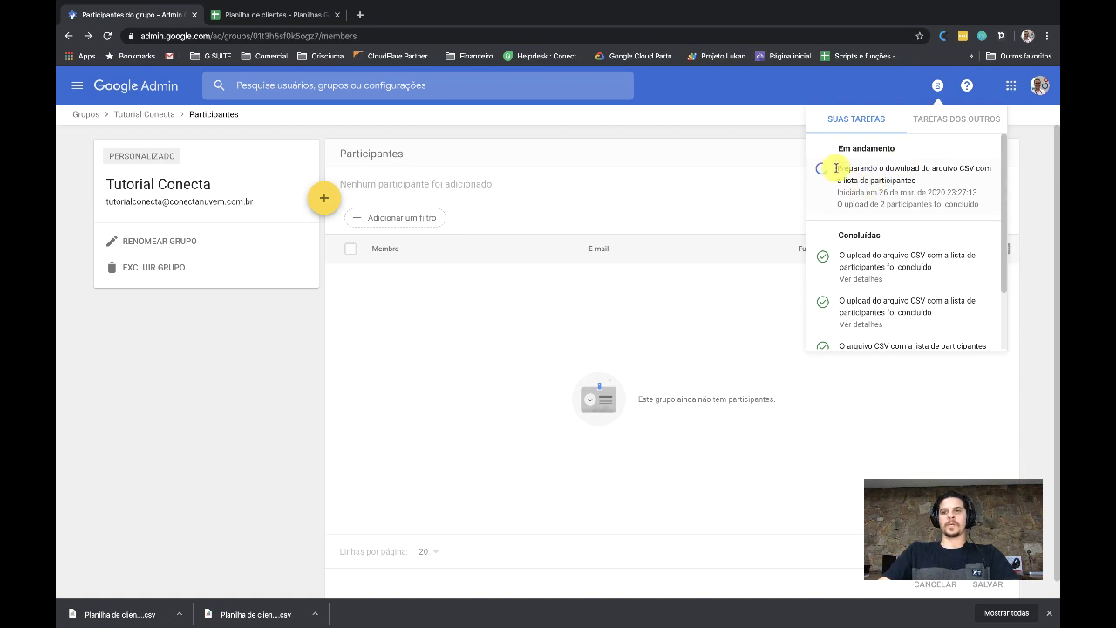
left_click(107, 36)
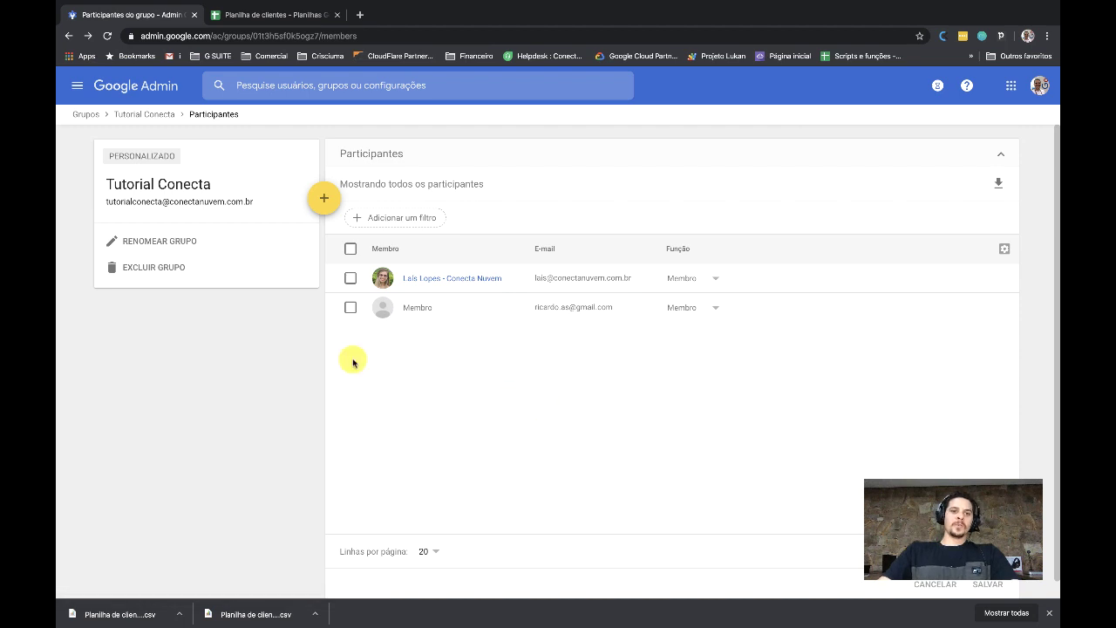
Search for the company user and add them to Tutorial Conecta
left_click(316, 197)
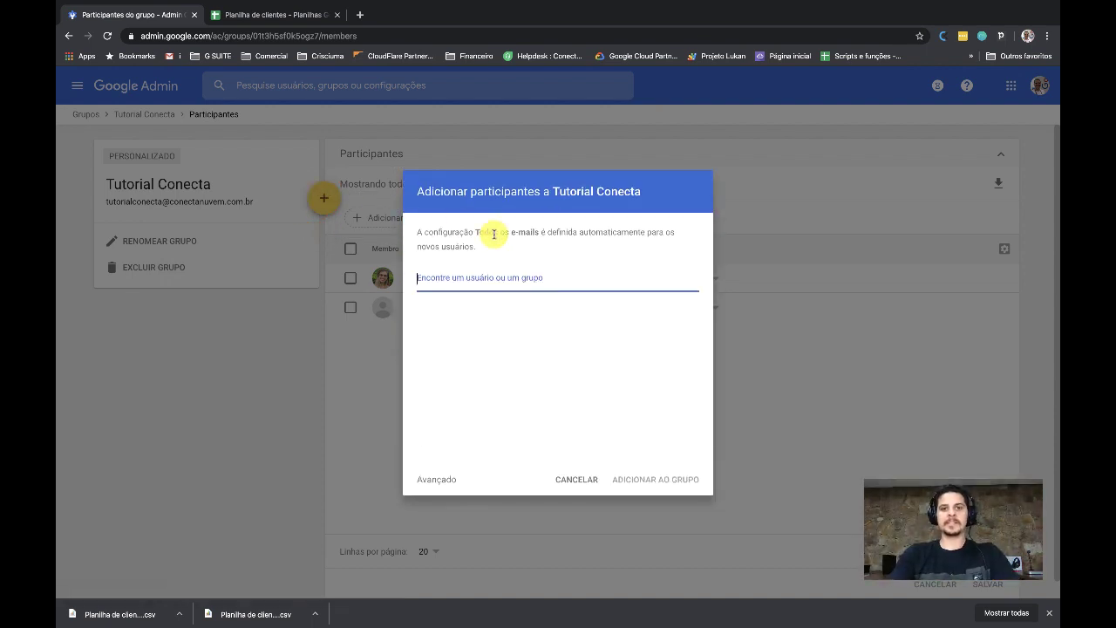
type("ricardo@")
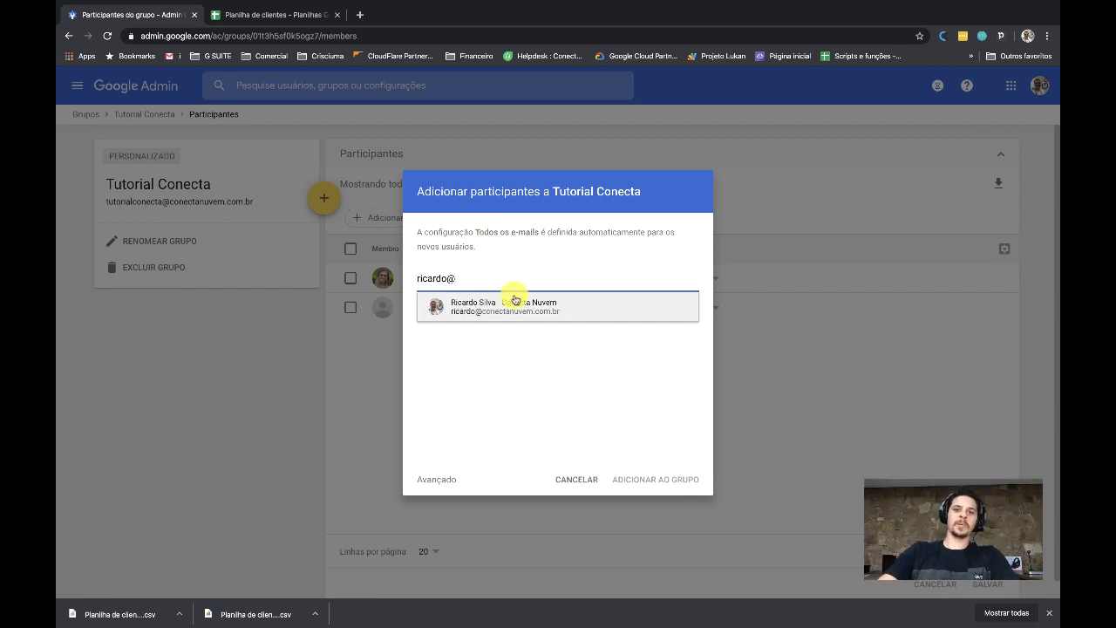
left_click(446, 304)
left_click(649, 479)
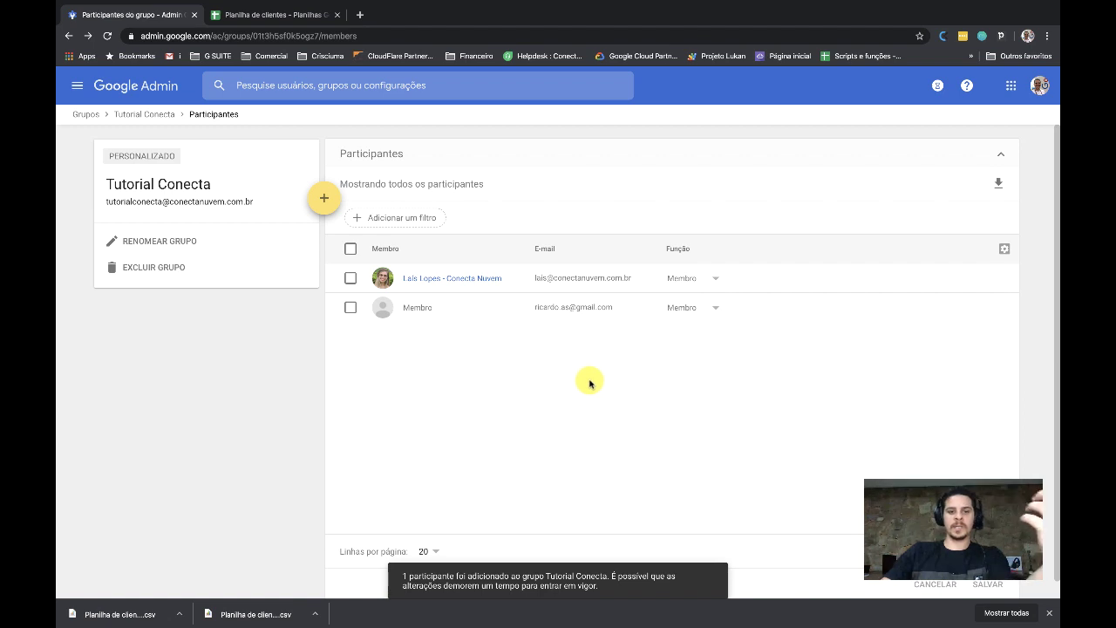
left_click(69, 35)
Change the new member's Função to Proprietário and save
left_click(714, 338)
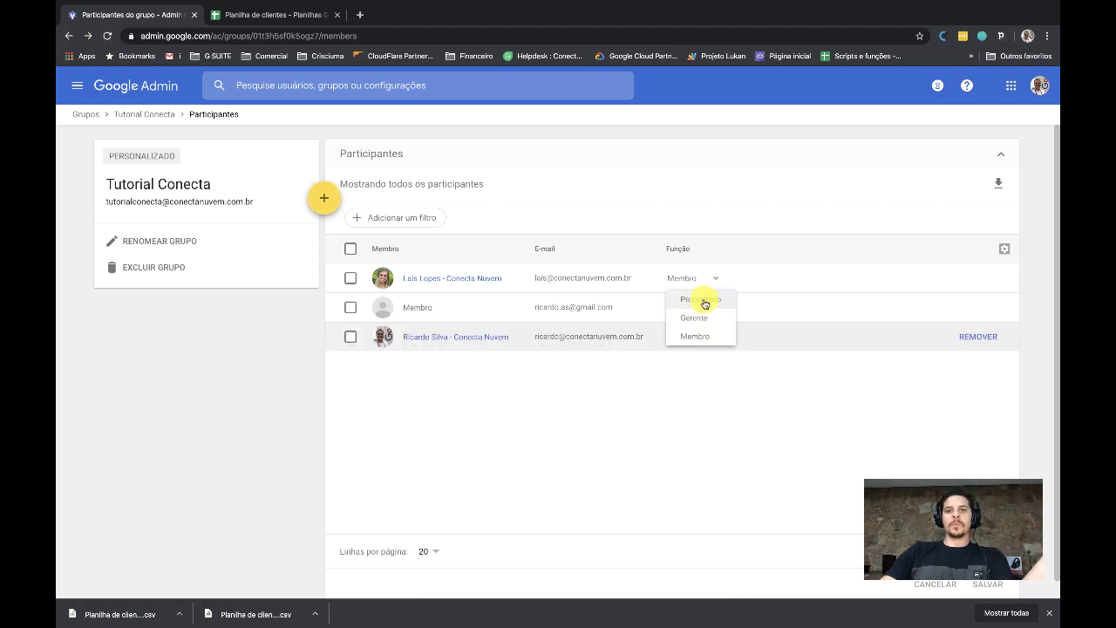
left_click(707, 301)
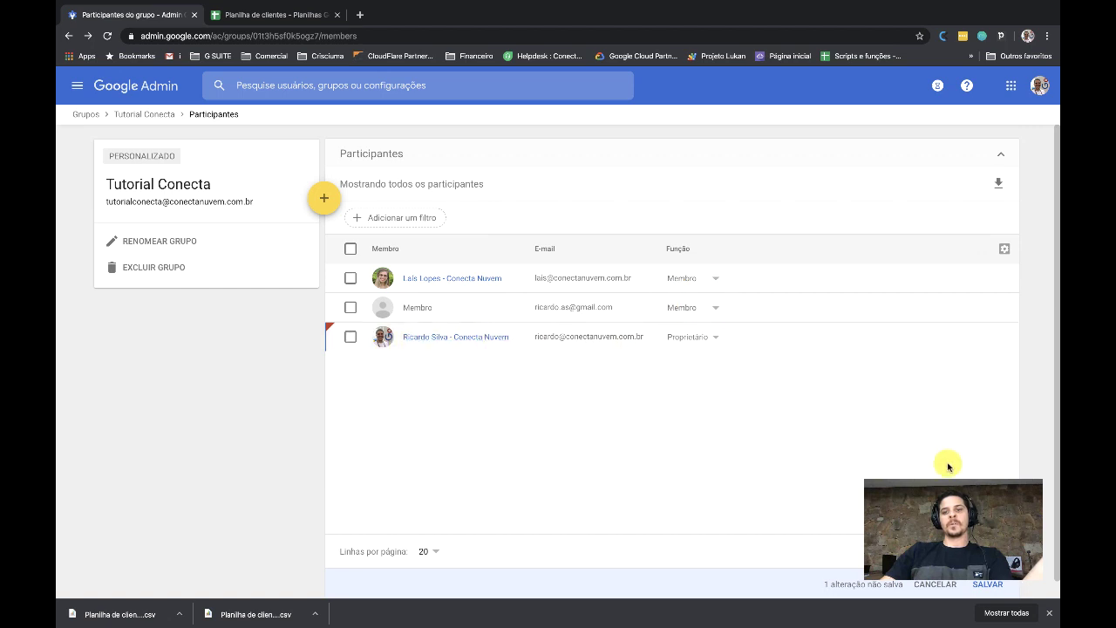
left_click(988, 586)
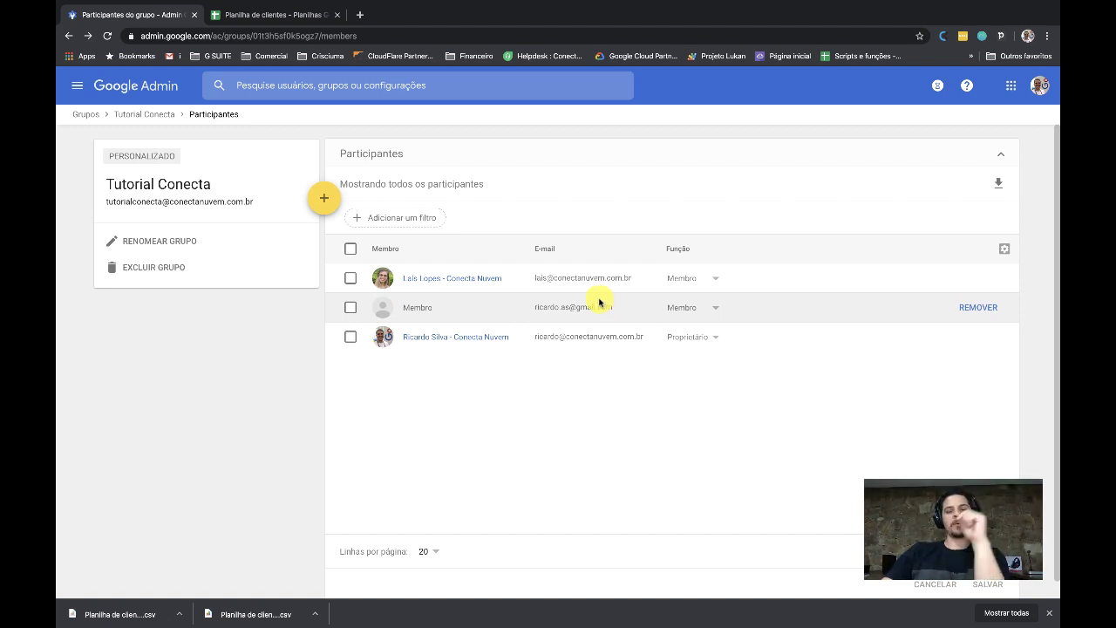
With Gmail open in another tab, highlight the group and external member addresses in the member list
left_click(170, 56)
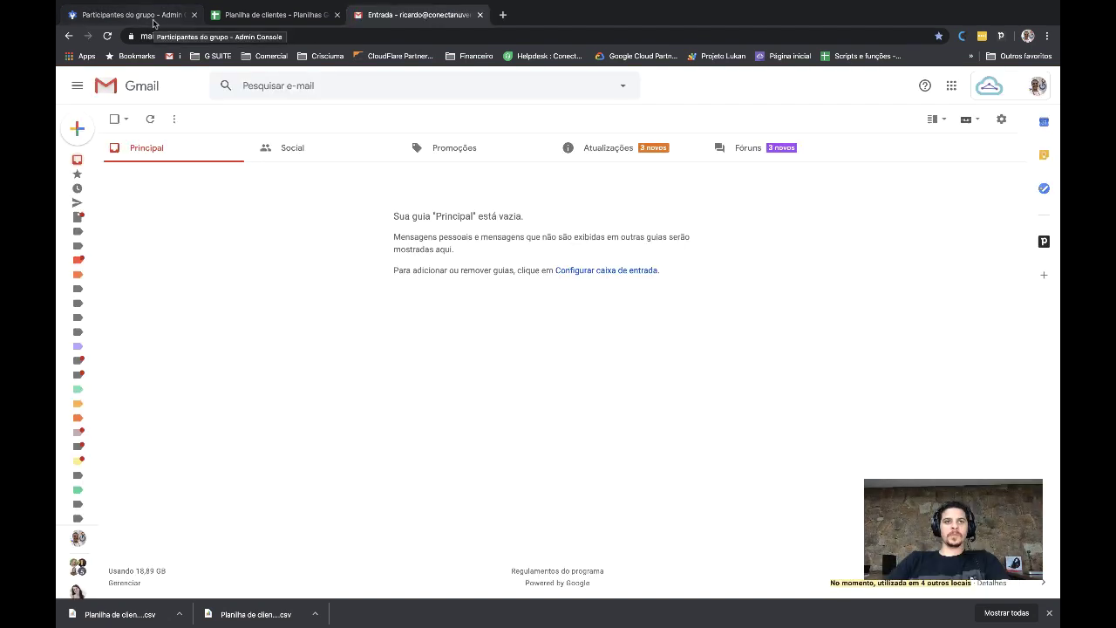
left_click(153, 18)
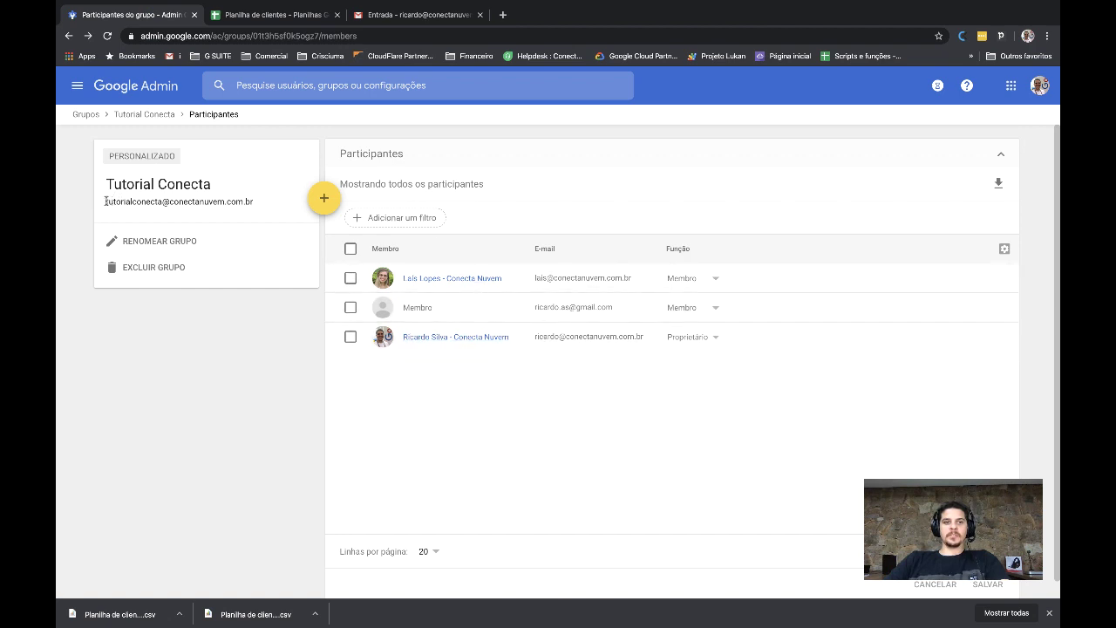
left_click_drag(104, 202, 253, 203)
key("ctrl+c")
left_click(535, 307)
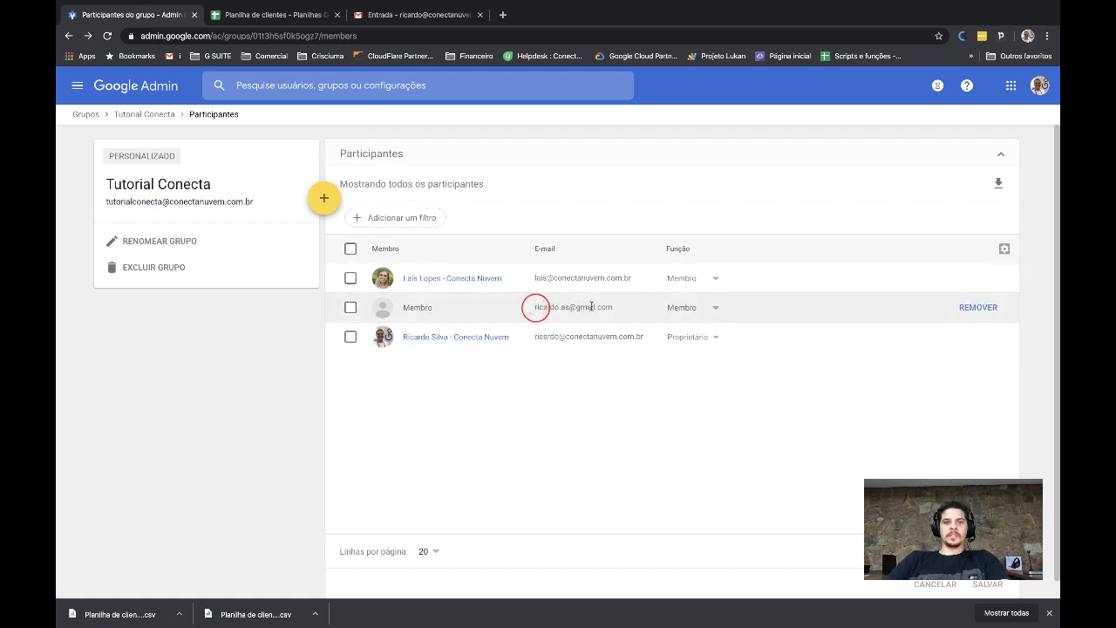
left_click_drag(617, 308, 542, 304)
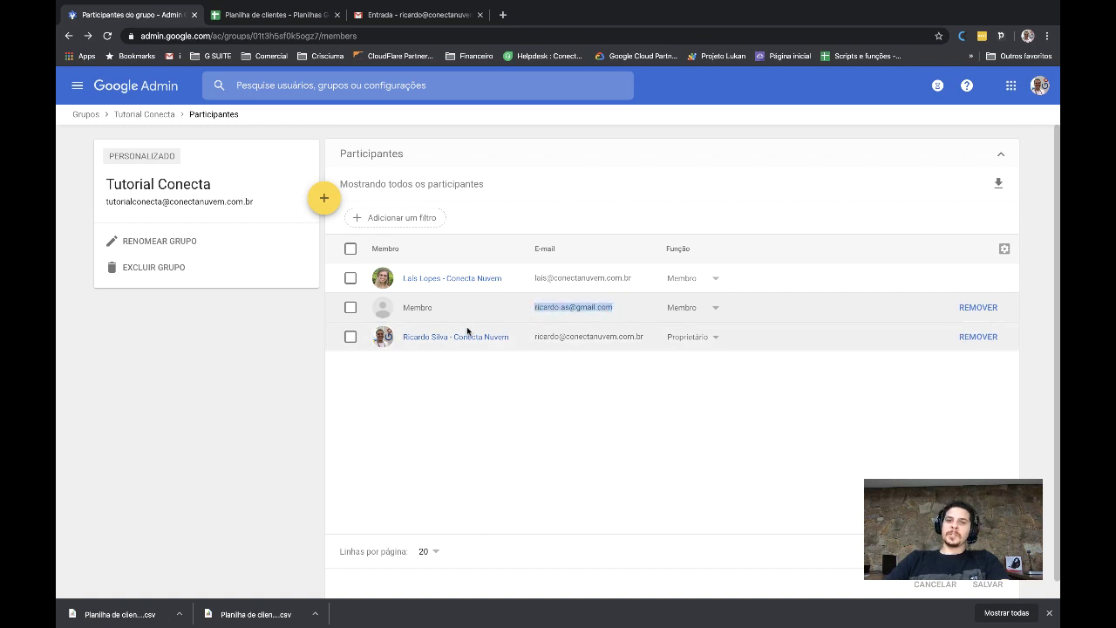
left_click_drag(622, 307, 546, 306)
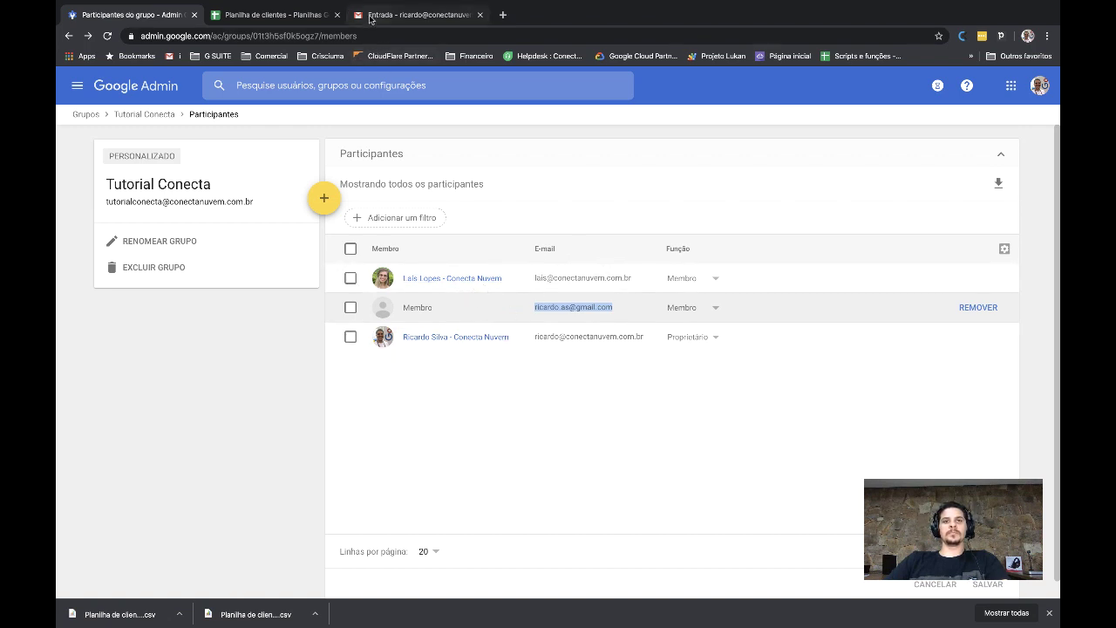
left_click(409, 15)
Compose an email to the pasted group address with subject 'Teste de Grupo' and send it
left_click(83, 125)
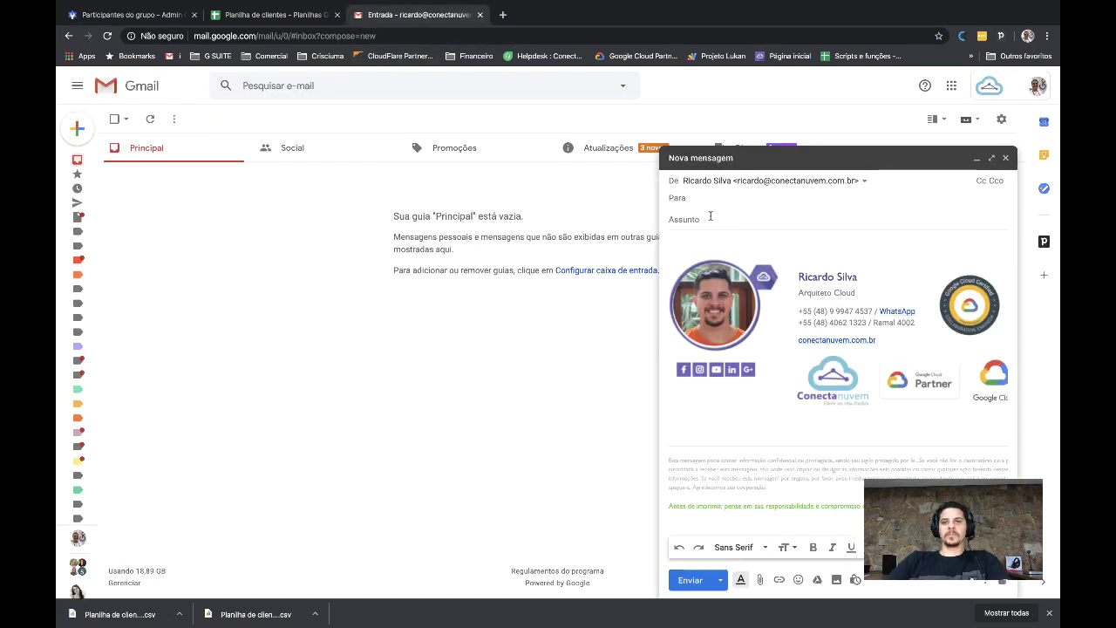
key("ctrl+v")
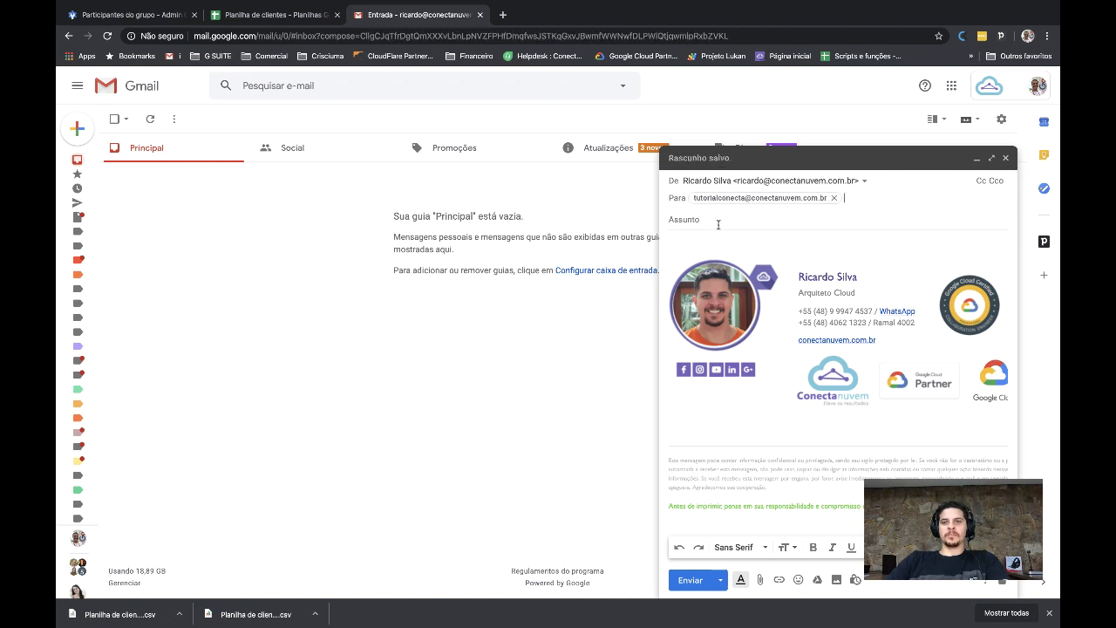
left_click(723, 223)
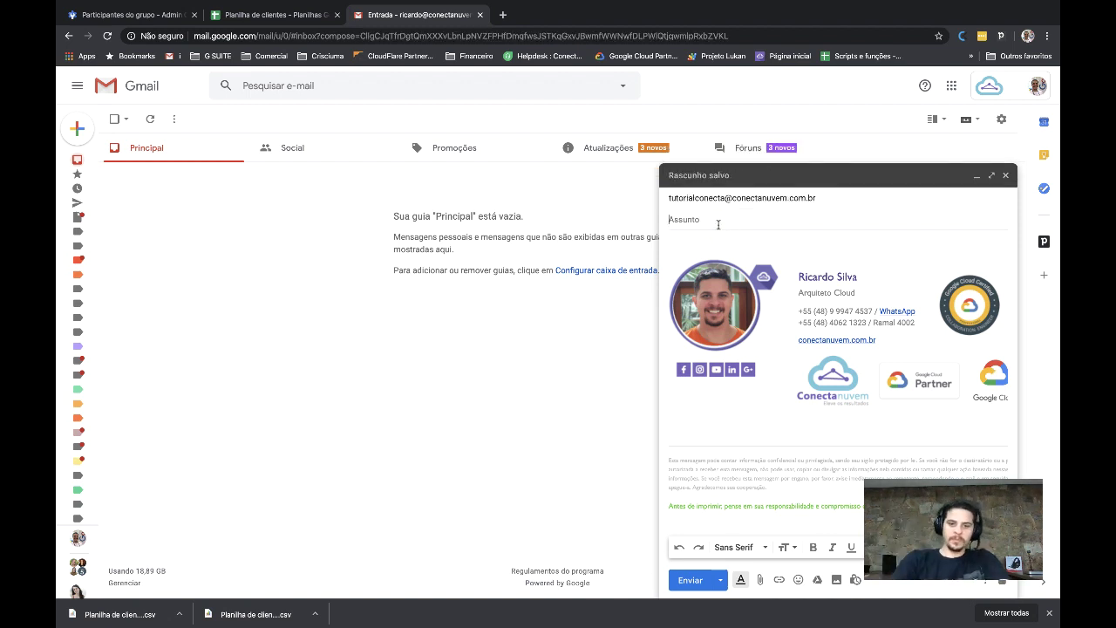
type("Tes")
left_click(690, 580)
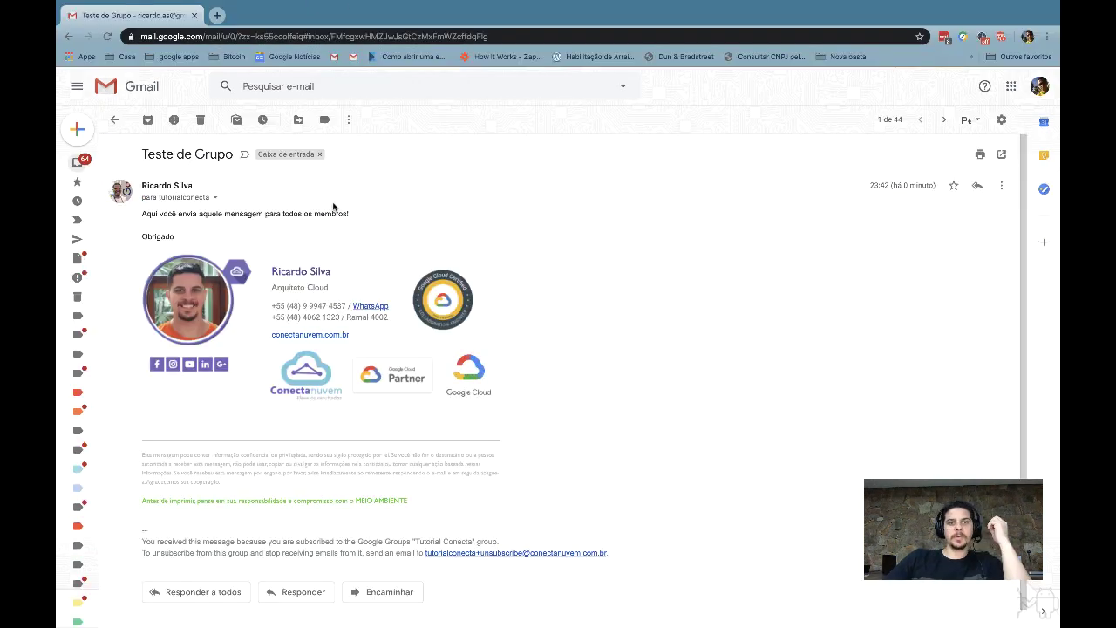
Reply to all on the Teste de Grupo email with 'Teste de resposta de email em massa' and send it
left_click_drag(145, 212, 392, 212)
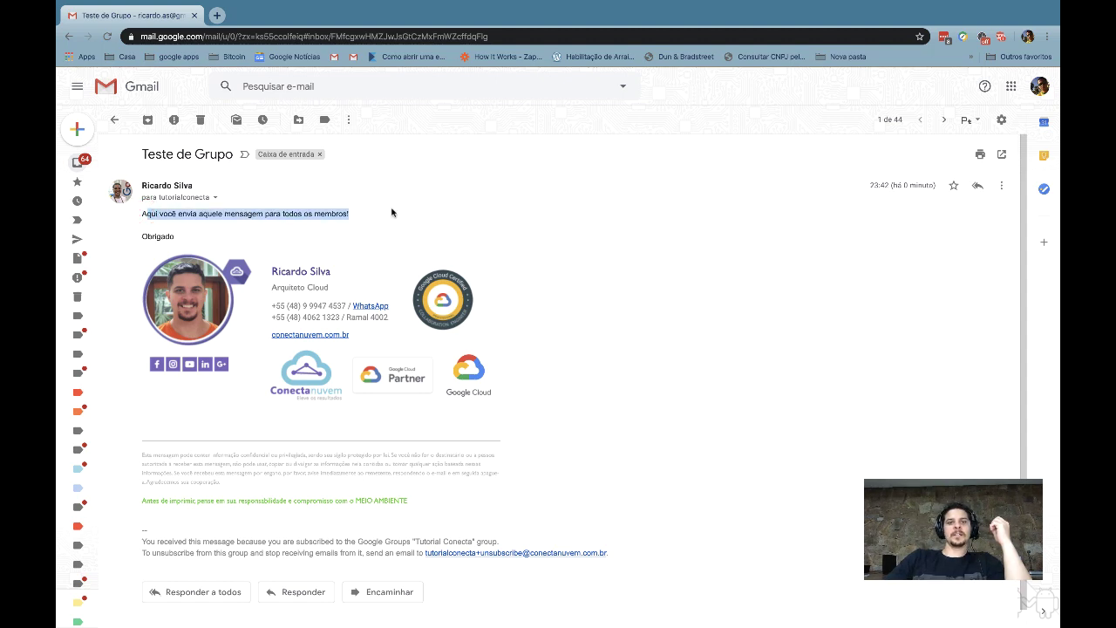
left_click(391, 212)
scroll(227, 500, "down", 1)
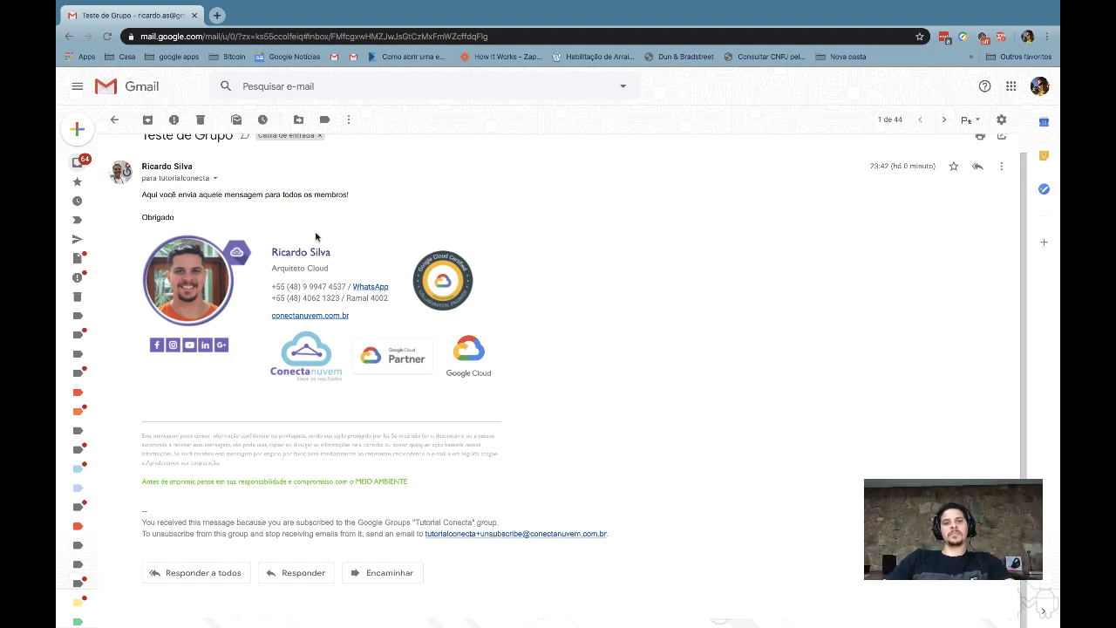
left_click(192, 572)
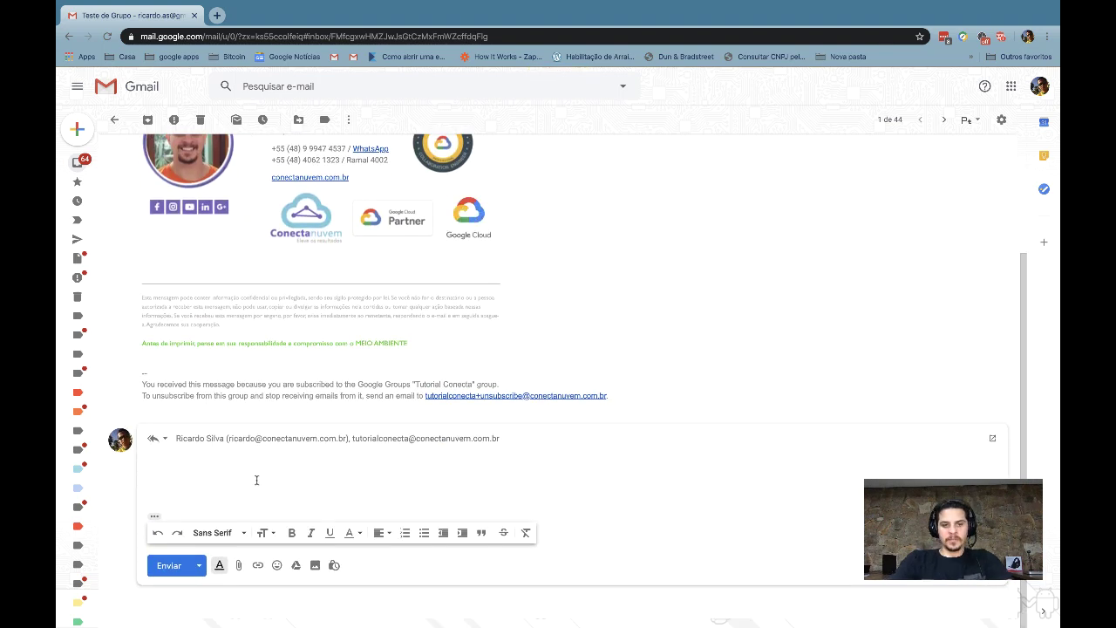
type("Teste de resposta de email")
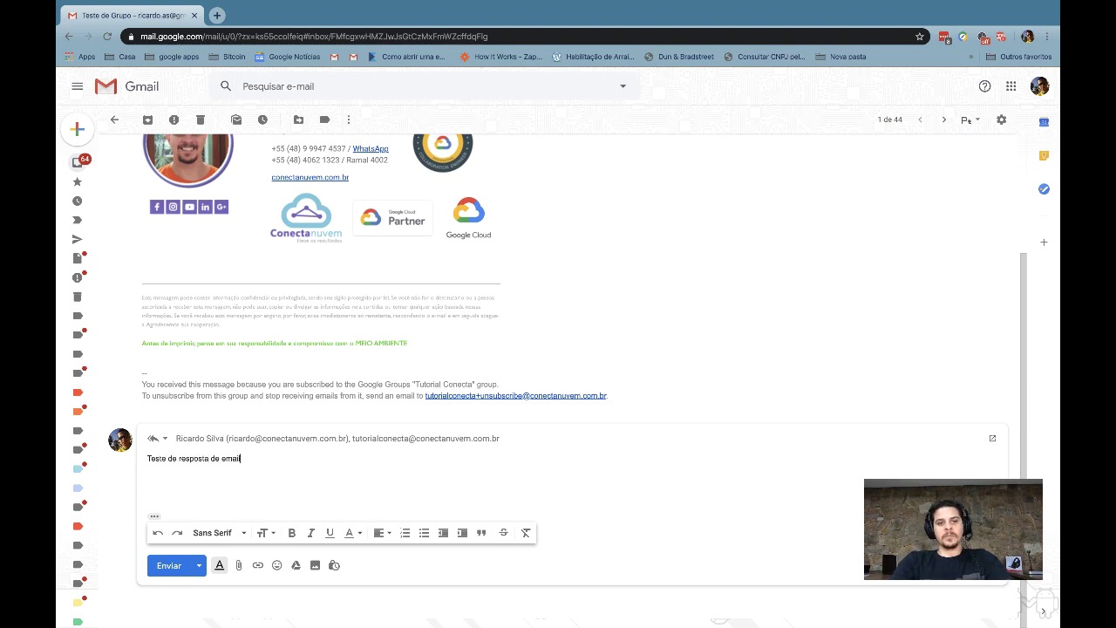
type(" em massa")
key("ctrl+Return")
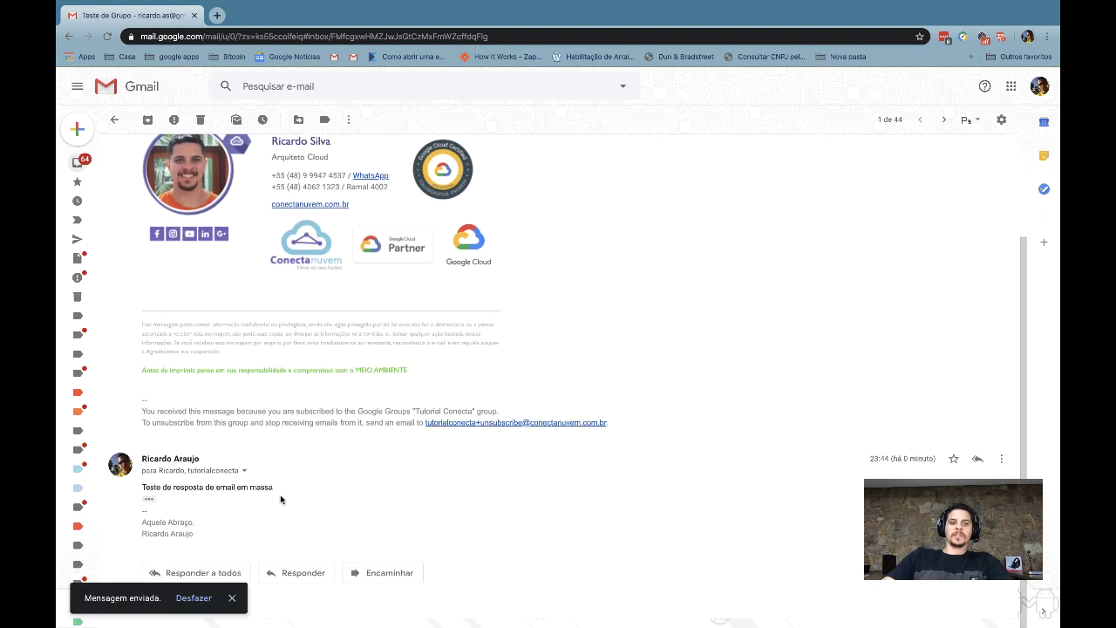
Expand the reply's details and highlight the direct recipient and the group address in cc
left_click(245, 471)
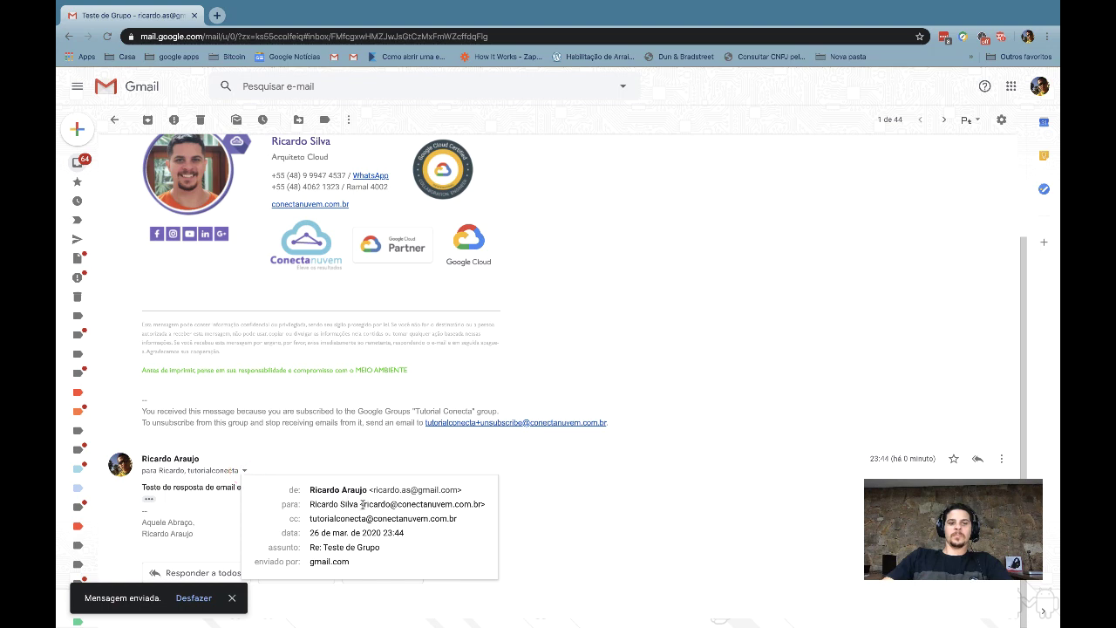
left_click_drag(362, 504, 479, 503)
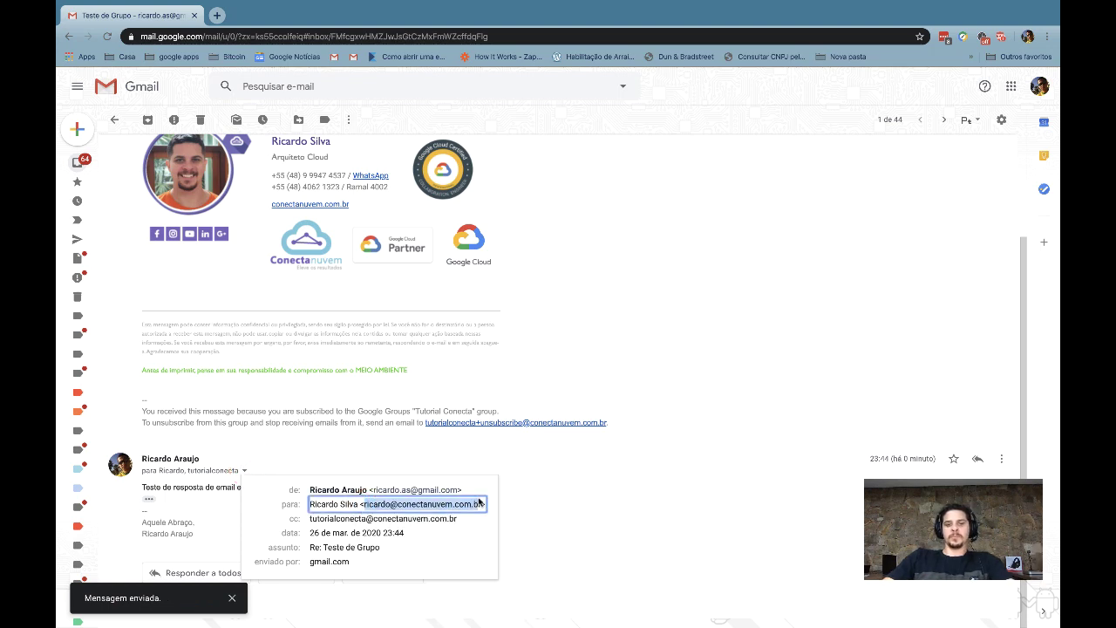
mouse_move(326, 519)
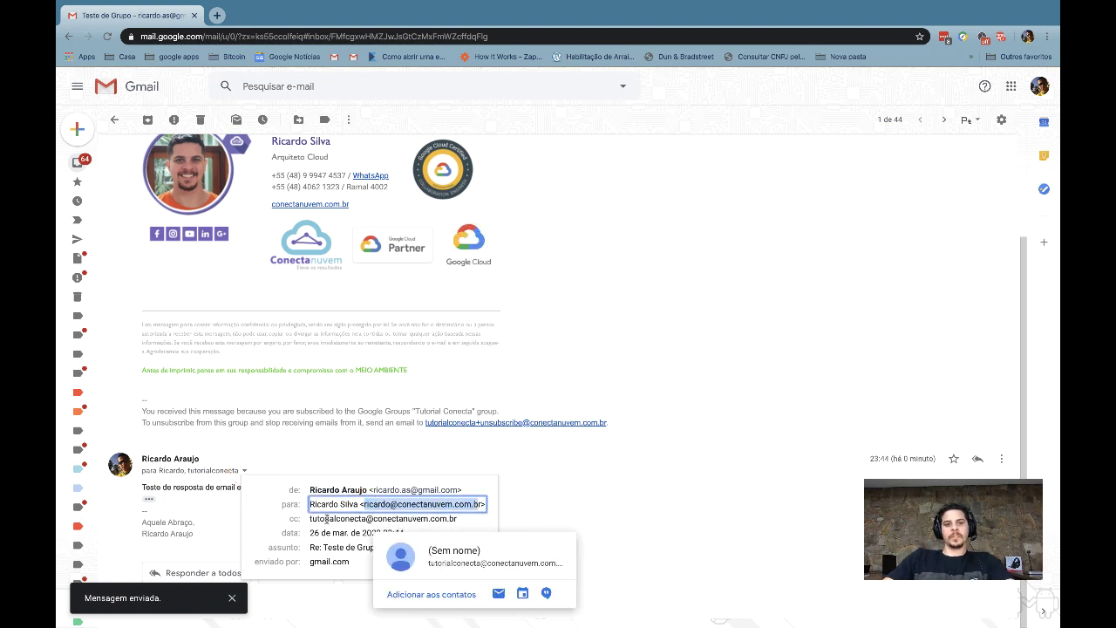
left_click_drag(327, 519, 451, 519)
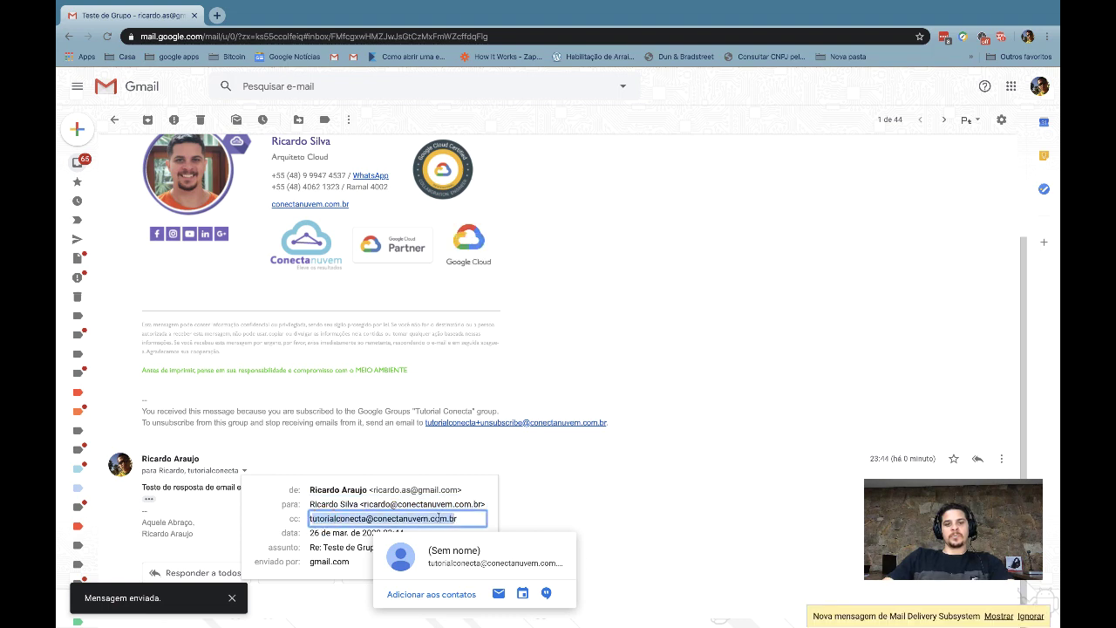
Open the delivery-failure notice and highlight the group name it mentions
left_click(998, 615)
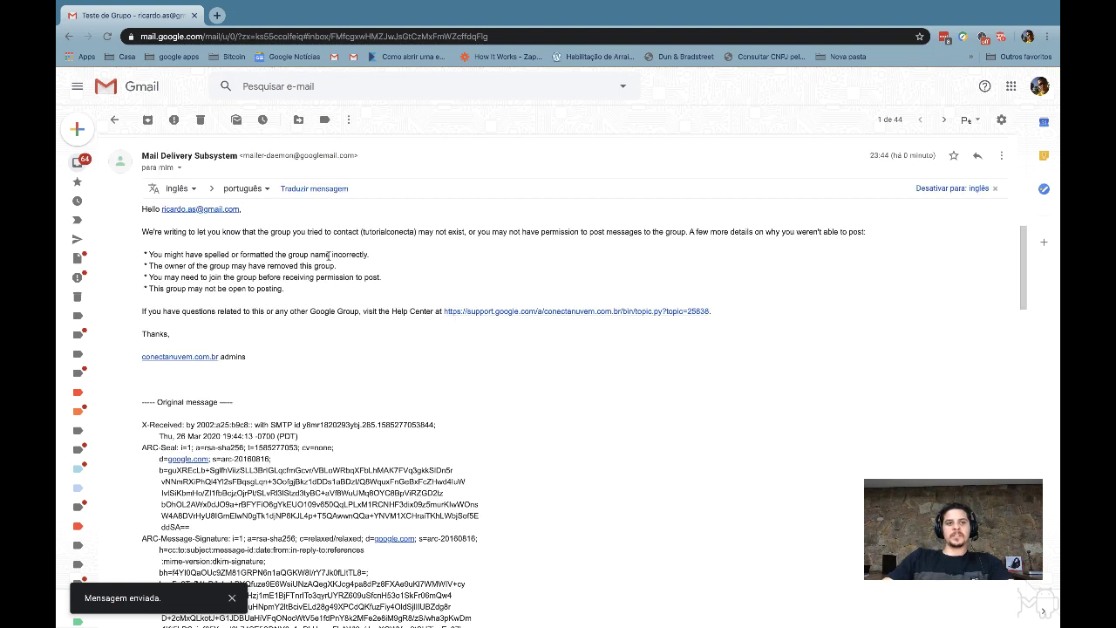
double_click(363, 231)
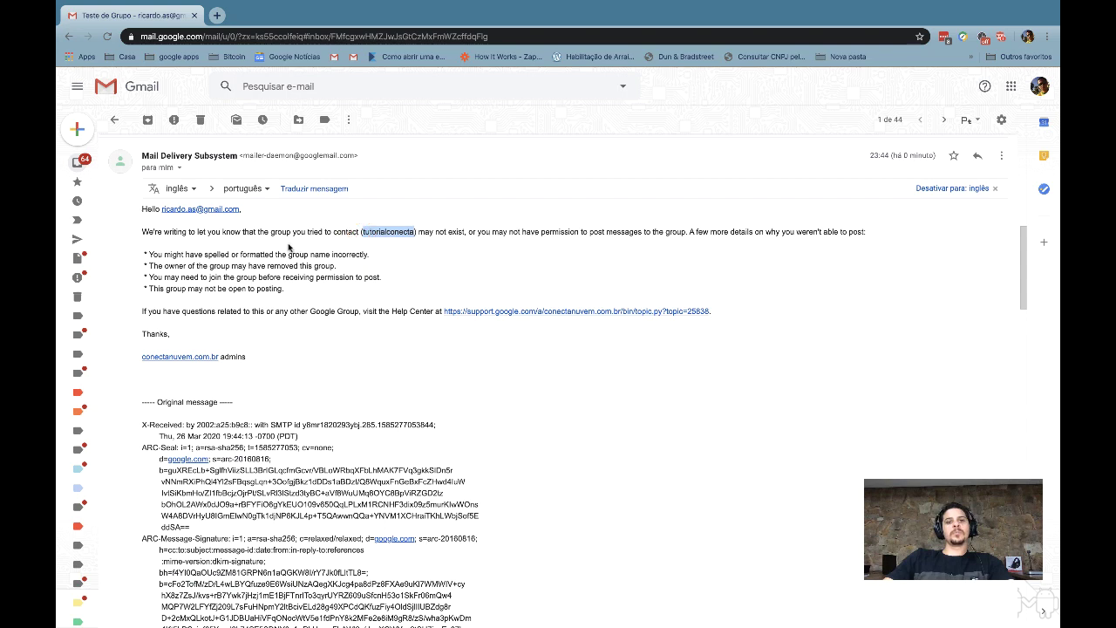
scroll(331, 271, "up", 1)
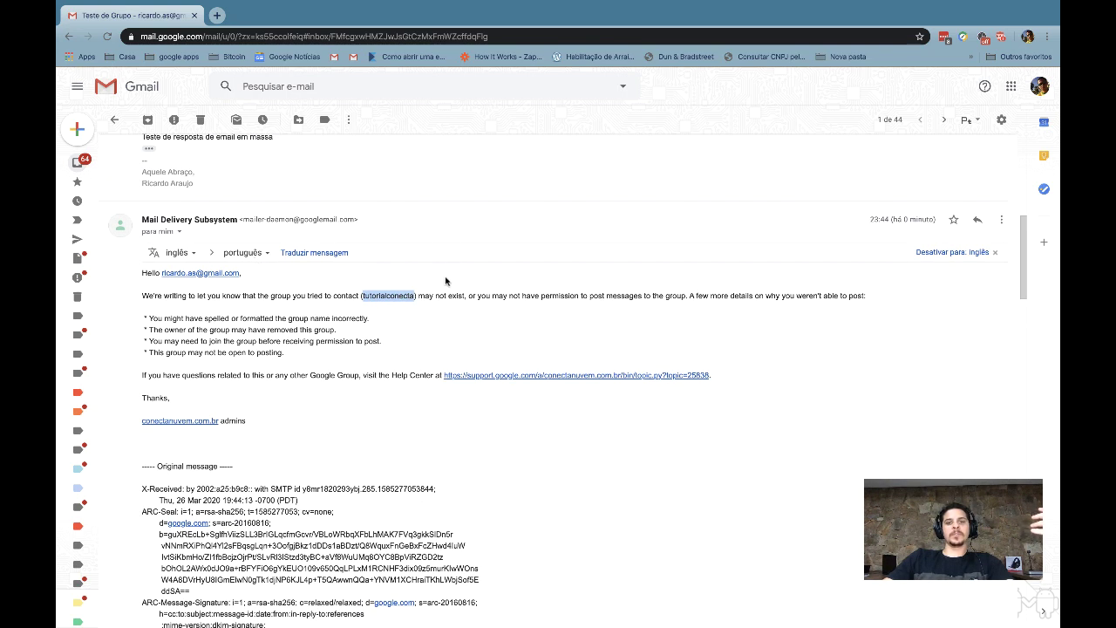
left_click(386, 297)
Switch to the company account's Teste de Grupo thread showing the received reply
key("alt+Tab")
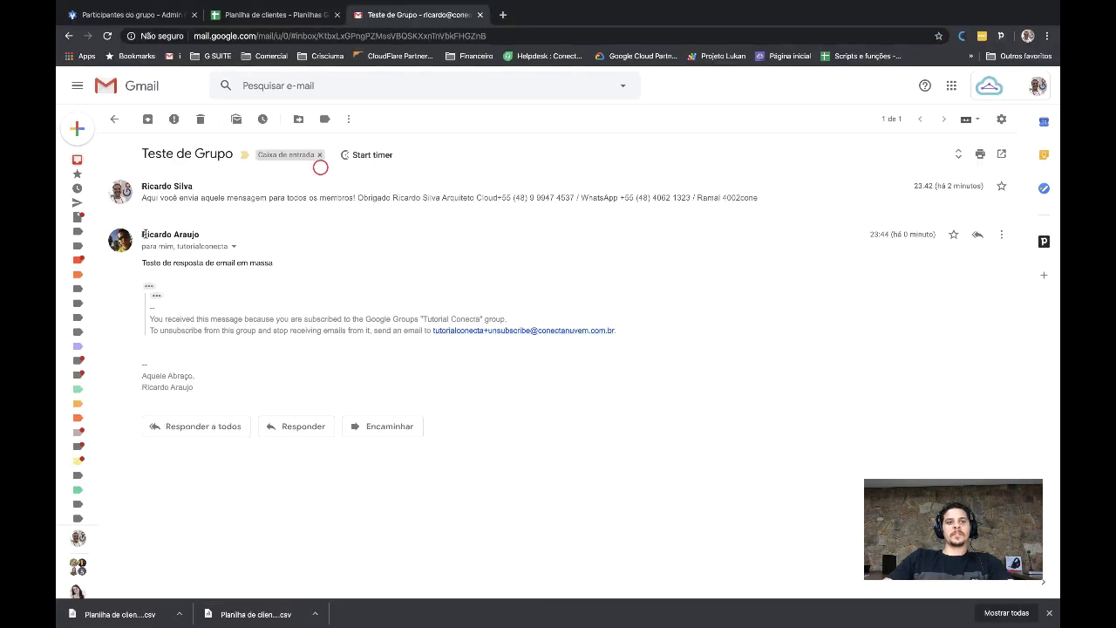
mouse_move(146, 233)
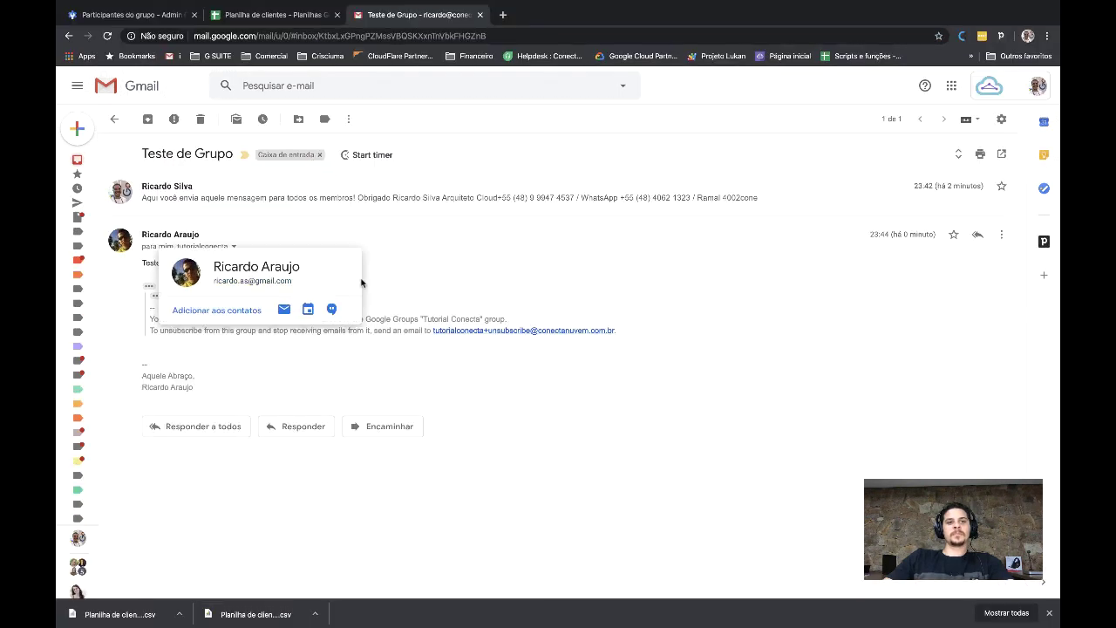
left_click(487, 284)
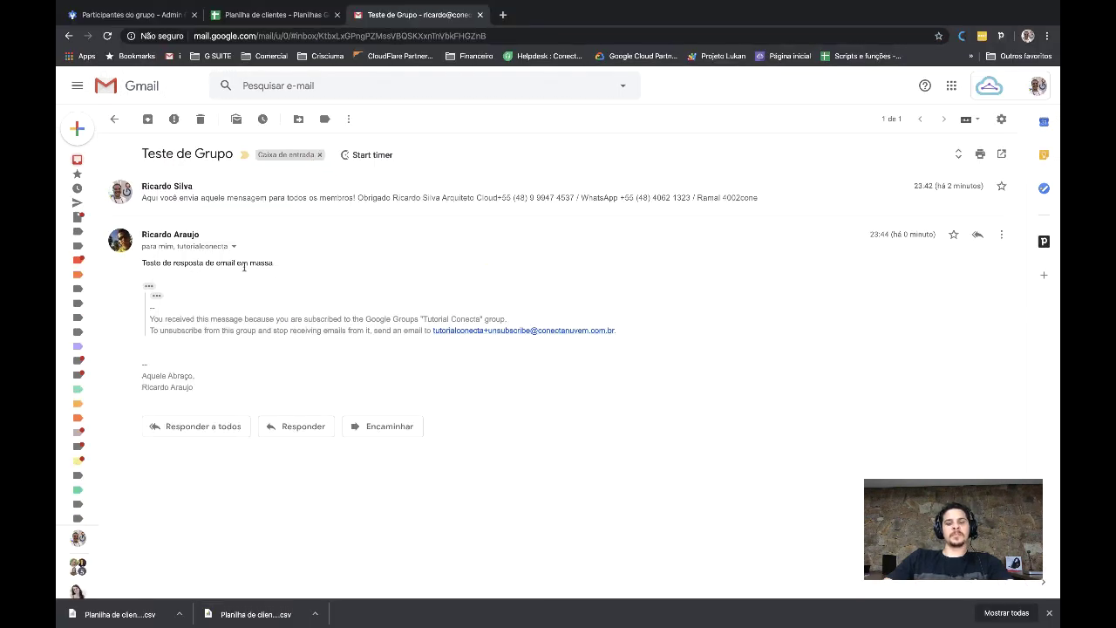